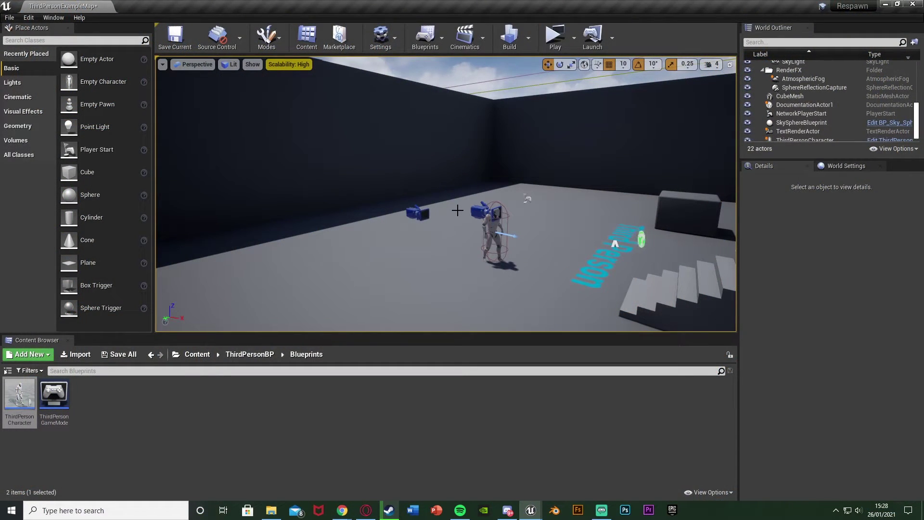
# Play-test the level twice, triggering the character's ragdoll from a standing position each time.
pyautogui.moveTo(506, 215)
pyautogui.mouseDown(button='right')
pyautogui.moveTo(539, 214)
pyautogui.moveTo(433, 215)
pyautogui.moveTo(503, 214)
pyautogui.mouseUp(button='right')
pyautogui.moveTo(418, 212); pyautogui.dragTo(475, 213, button='right')
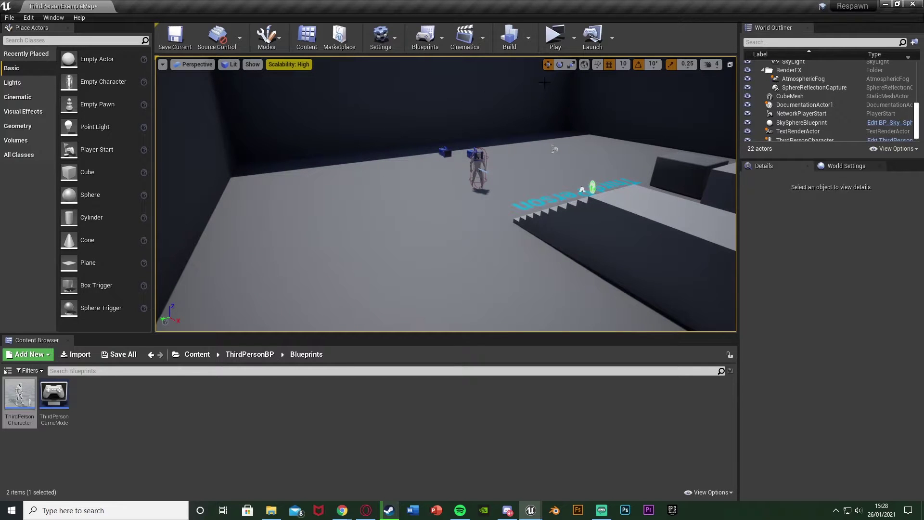
pyautogui.click(555, 36)
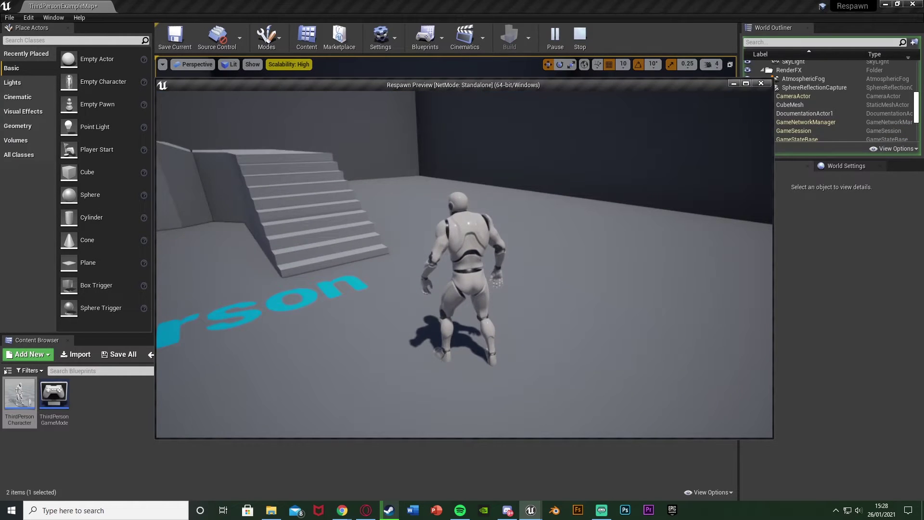
pyautogui.press('r')
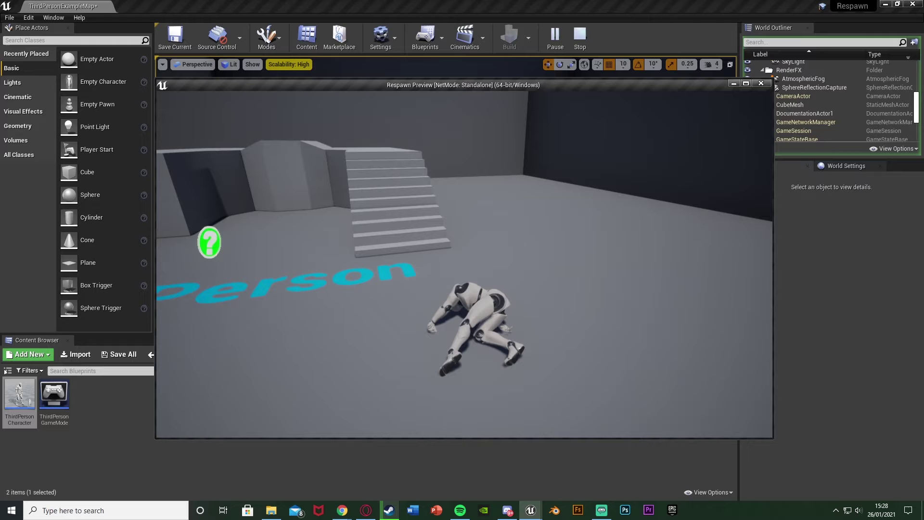
pyautogui.press('Escape')
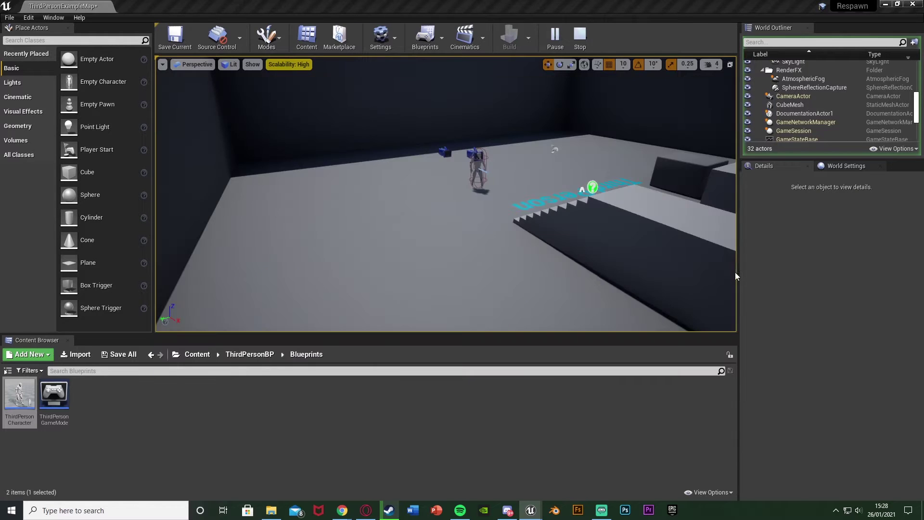
pyautogui.click(553, 35)
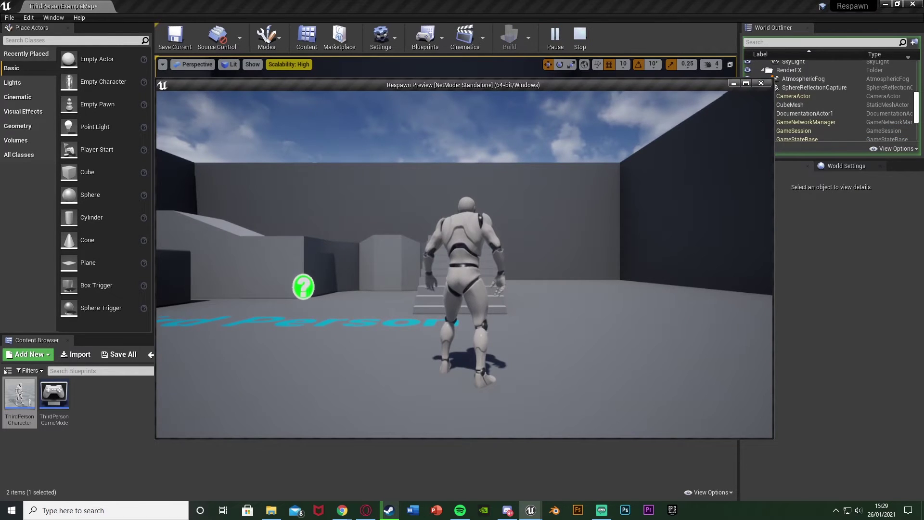
pyautogui.press('r')
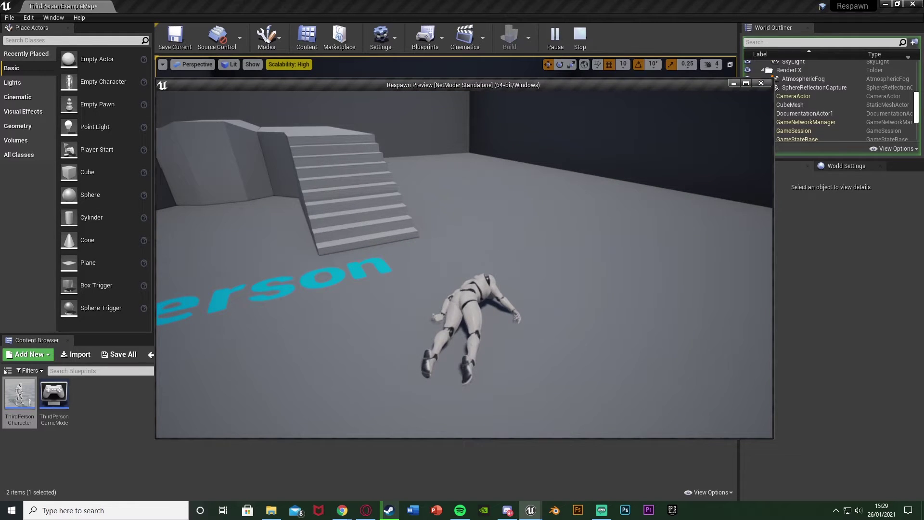
pyautogui.press('Escape')
# Play-test the level again, running and jumping with the character and triggering the ragdoll while it moves.
pyautogui.hotkey('alt', 'p')
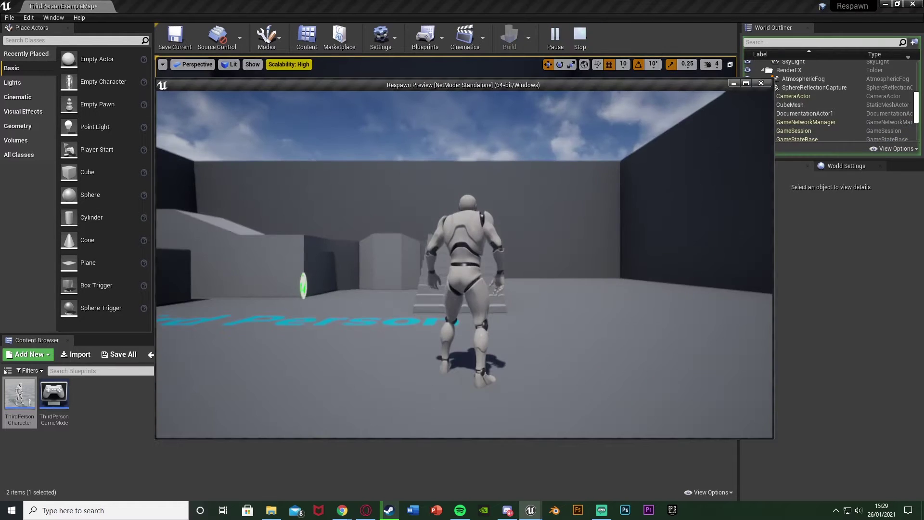
pyautogui.press('w')
pyautogui.press('space')
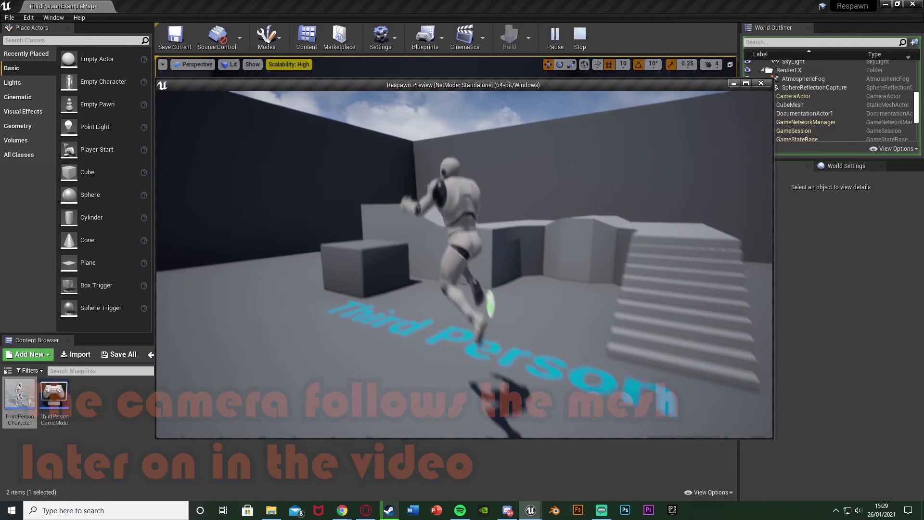
pyautogui.press('r')
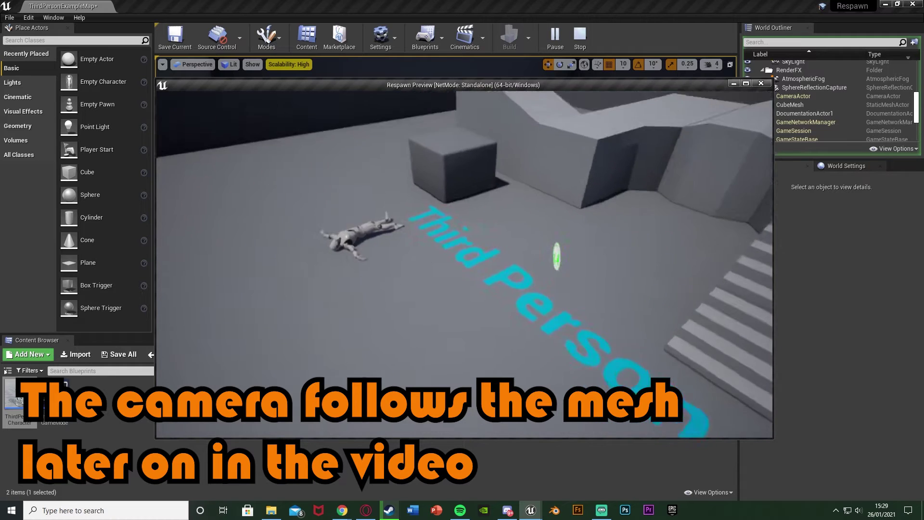
pyautogui.press('Escape')
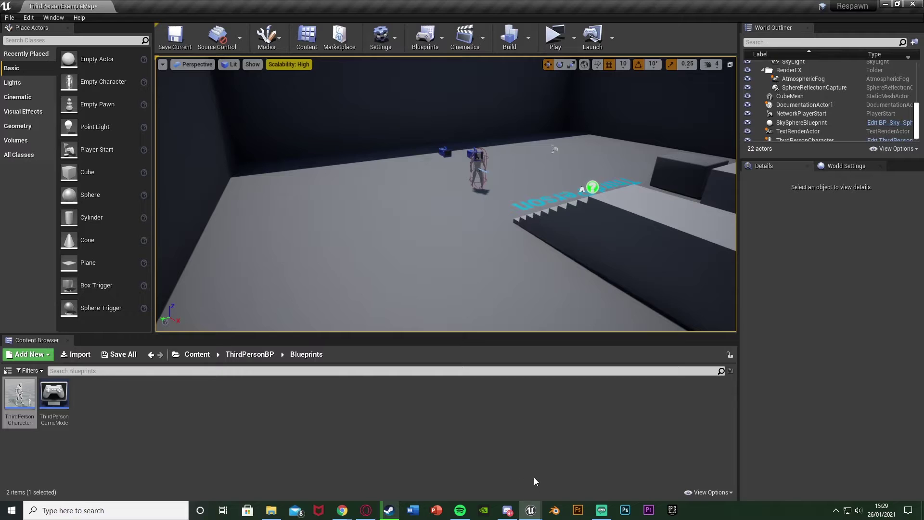
# Open the Mesh folder inside Content > Mannequin > Character.
pyautogui.click(254, 408)
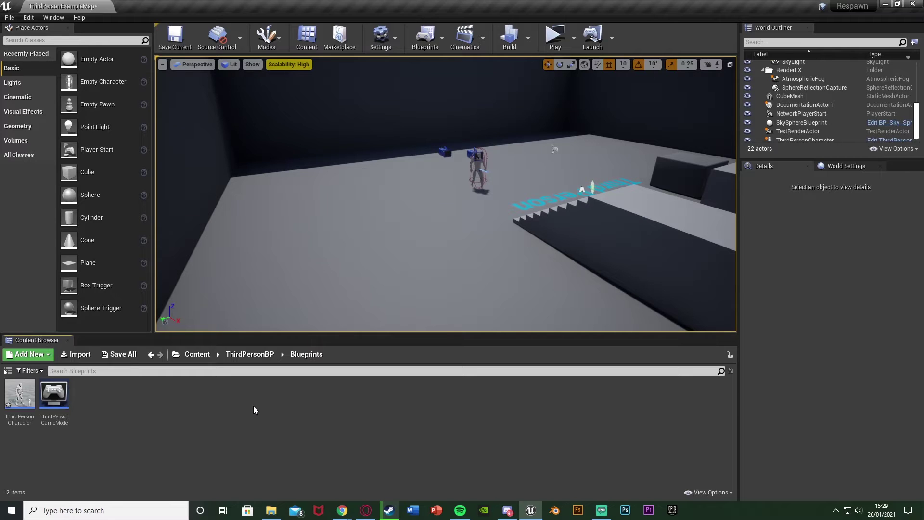
pyautogui.click(197, 354)
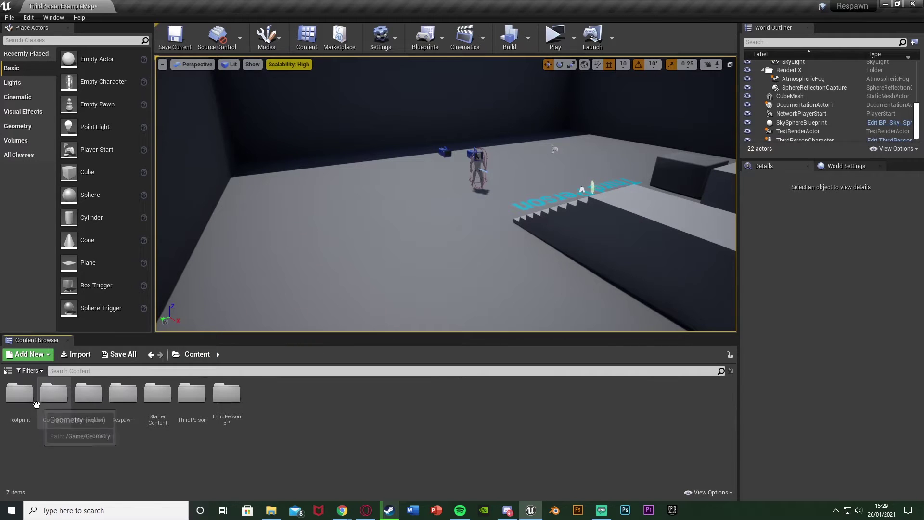
pyautogui.doubleClick(55, 394)
pyautogui.doubleClick(54, 399)
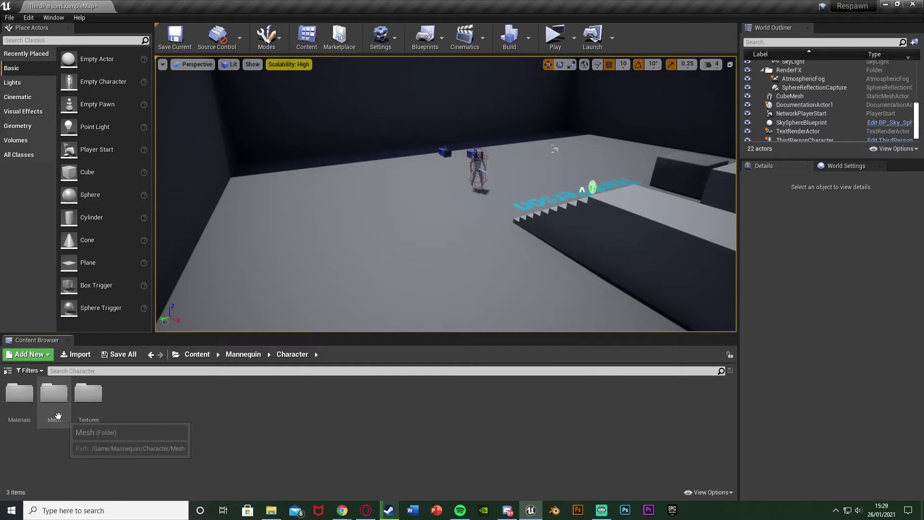
pyautogui.doubleClick(54, 406)
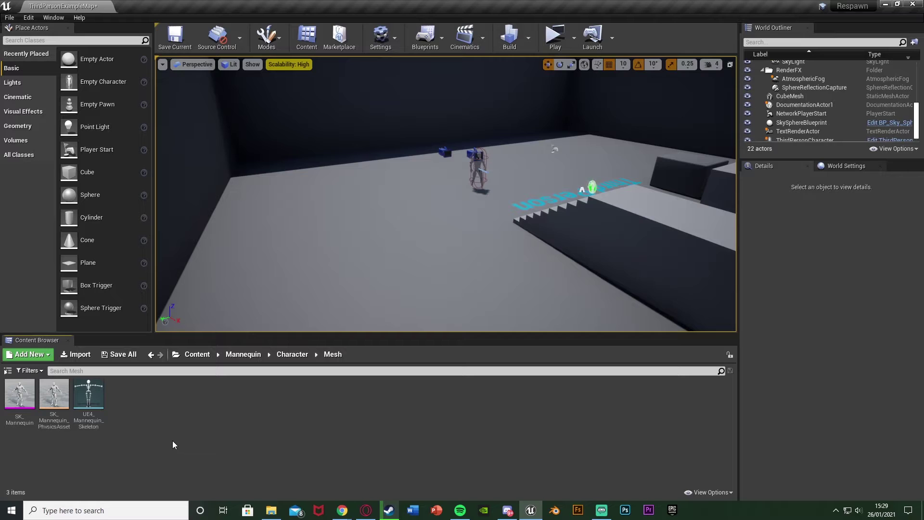
pyautogui.rightClick(23, 395)
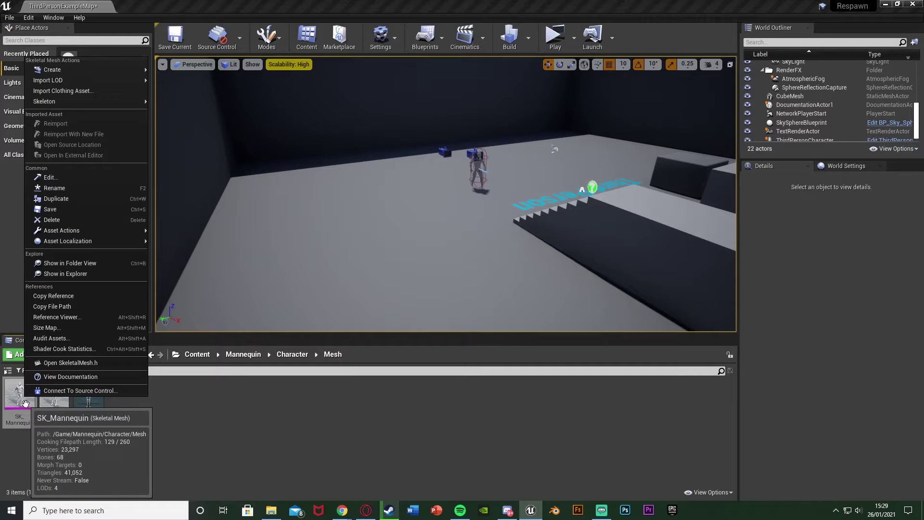
pyautogui.moveTo(55, 66)
pyautogui.moveTo(191, 77)
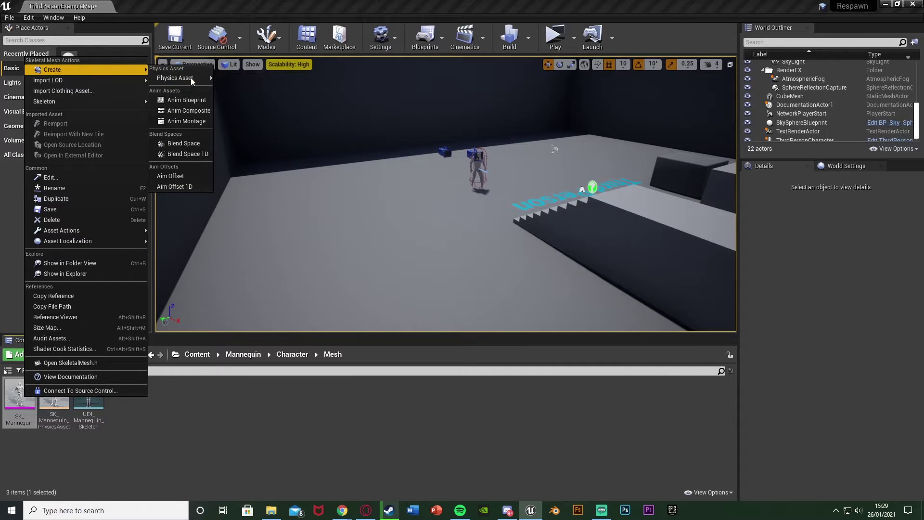
pyautogui.click(231, 89)
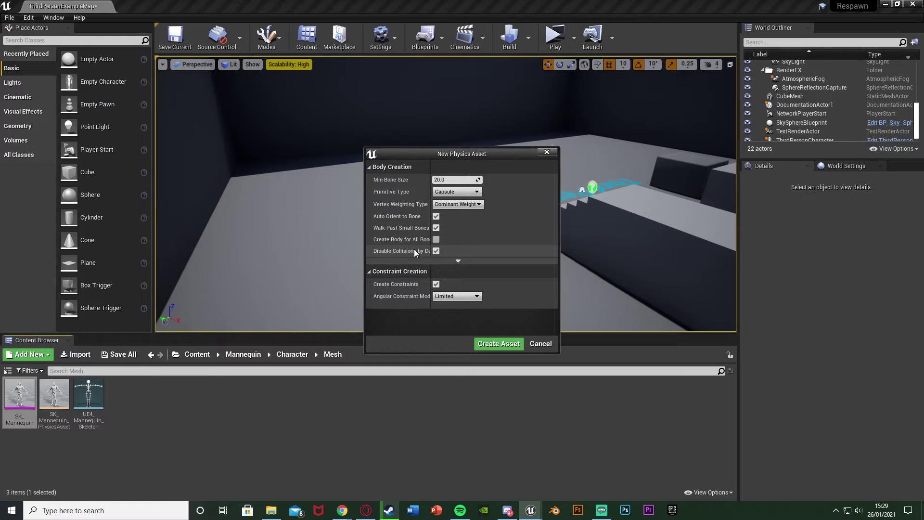
pyautogui.click(551, 345)
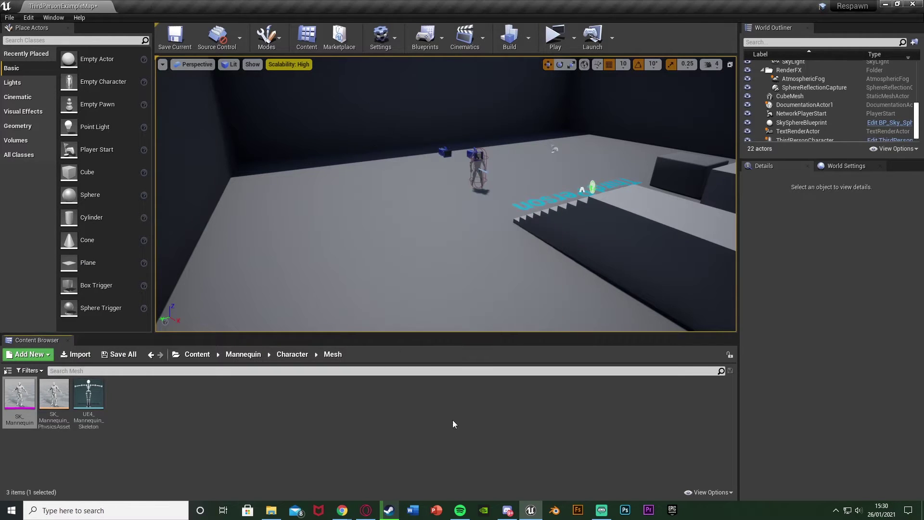
# Open SK_Mannequin_PhysicsAsset, run its physics simulation several times to examine how the body falls, and return to the level editor.
pyautogui.doubleClick(54, 395)
pyautogui.doubleClick(473, 145)
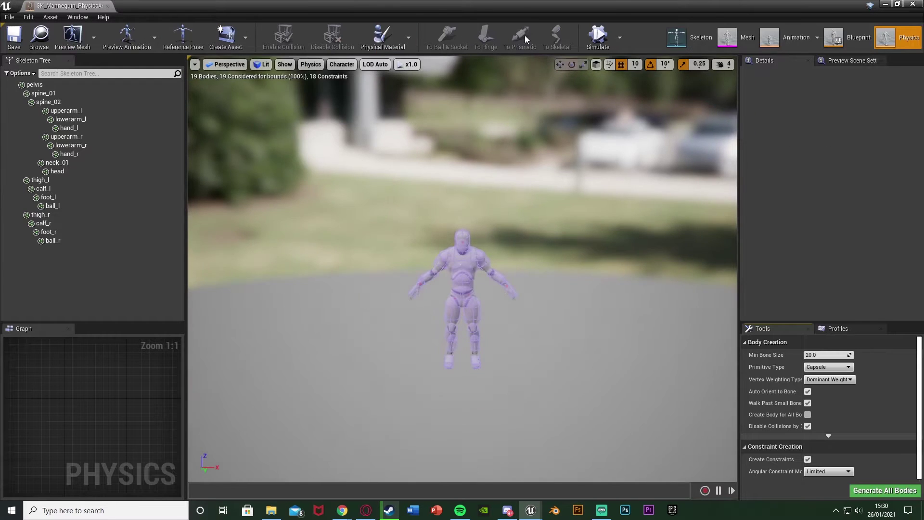
pyautogui.click(598, 36)
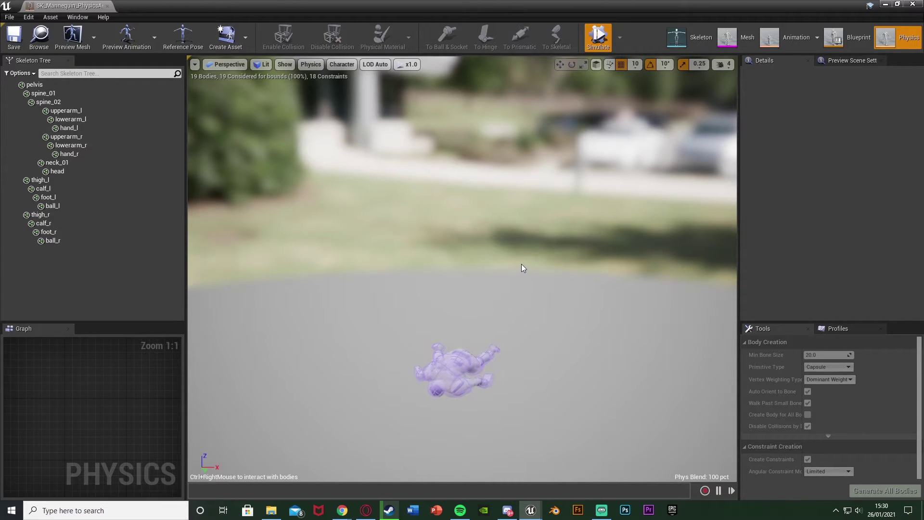
pyautogui.click(602, 38)
pyautogui.click(602, 38)
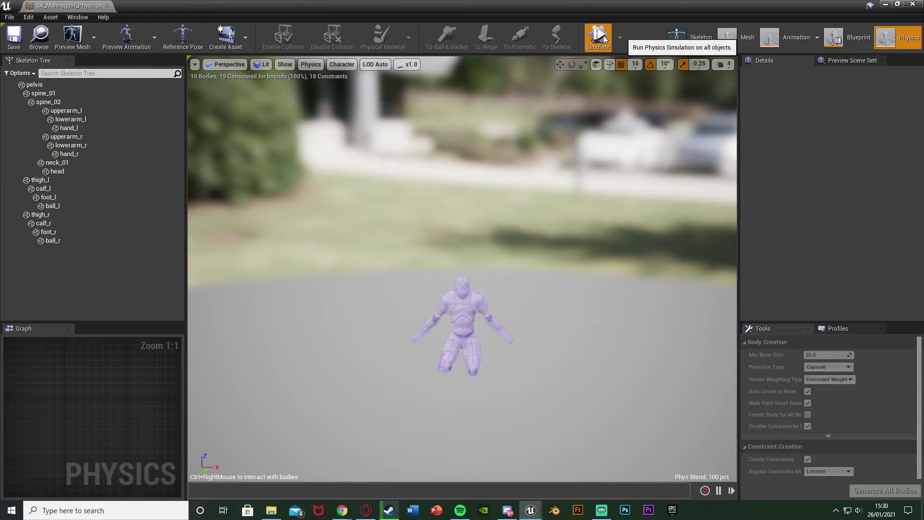
pyautogui.click(604, 40)
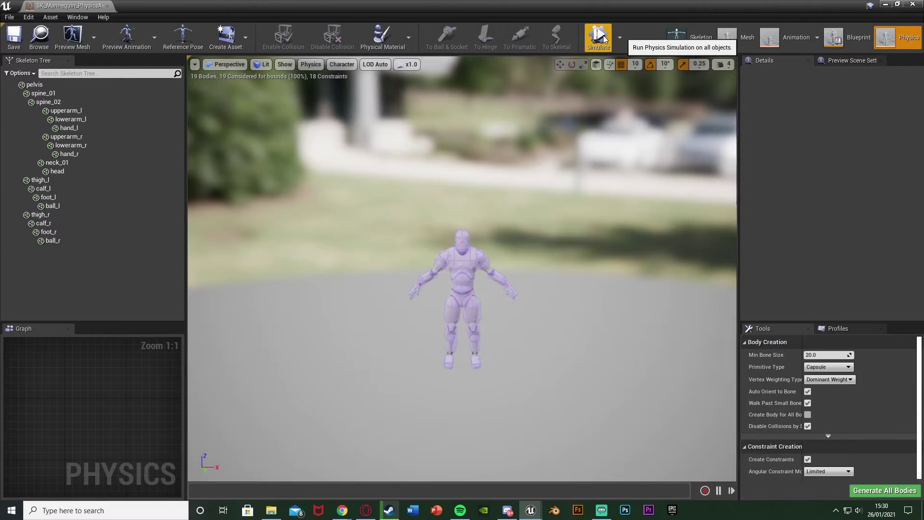
pyautogui.click(604, 40)
pyautogui.click(601, 37)
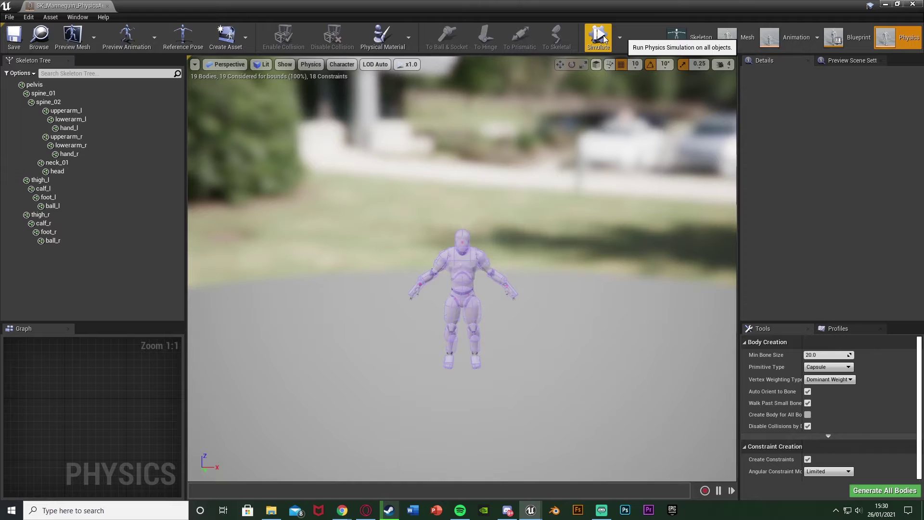
pyautogui.click(602, 38)
pyautogui.click(602, 38)
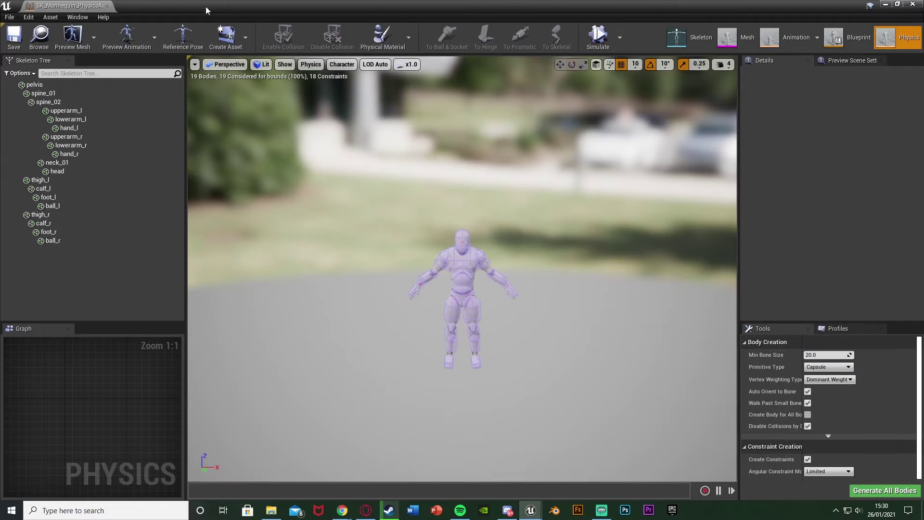
pyautogui.click(609, 41)
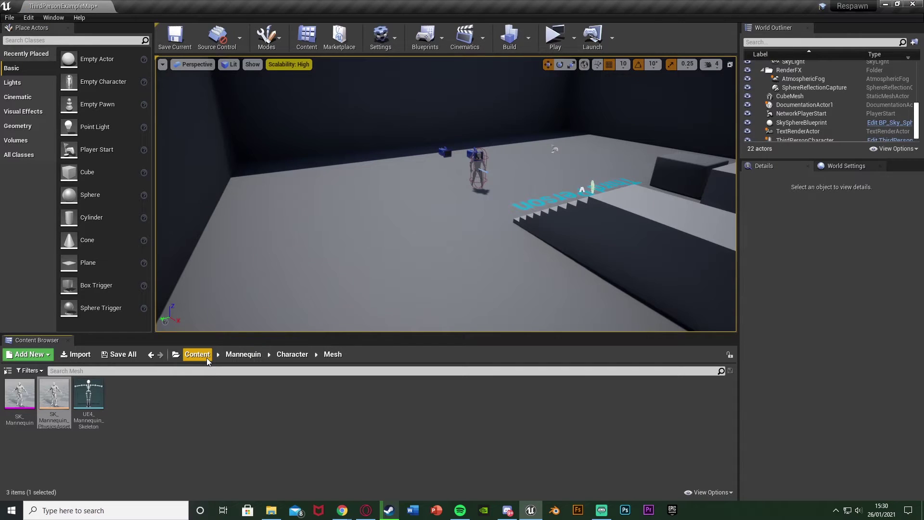
# Open the ThirdPersonCharacter blueprint from the Blueprints folder of ThirdPersonBP.
pyautogui.click(206, 357)
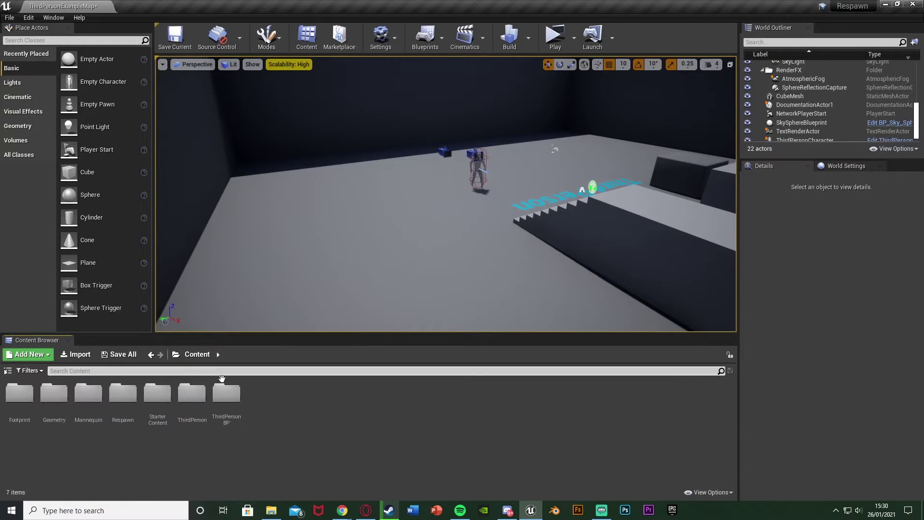
pyautogui.doubleClick(232, 412)
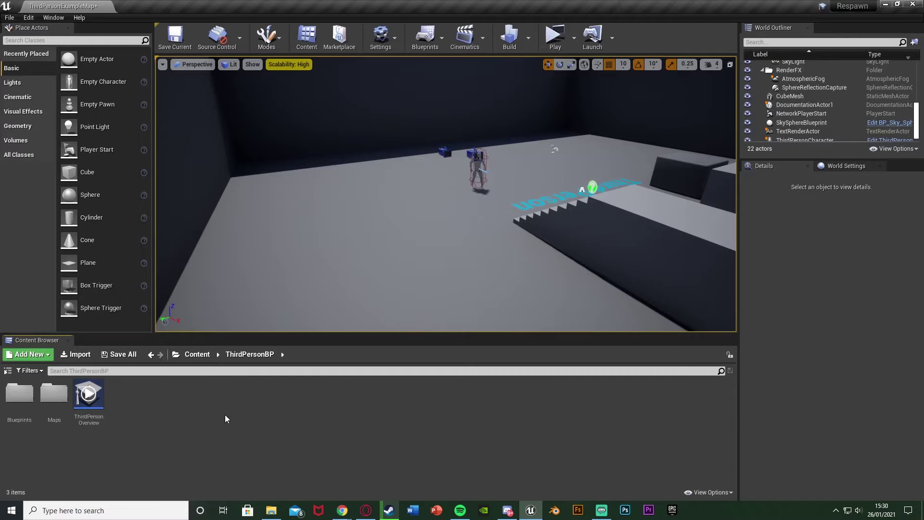
pyautogui.doubleClick(19, 394)
pyautogui.click(17, 401)
pyautogui.doubleClick(18, 401)
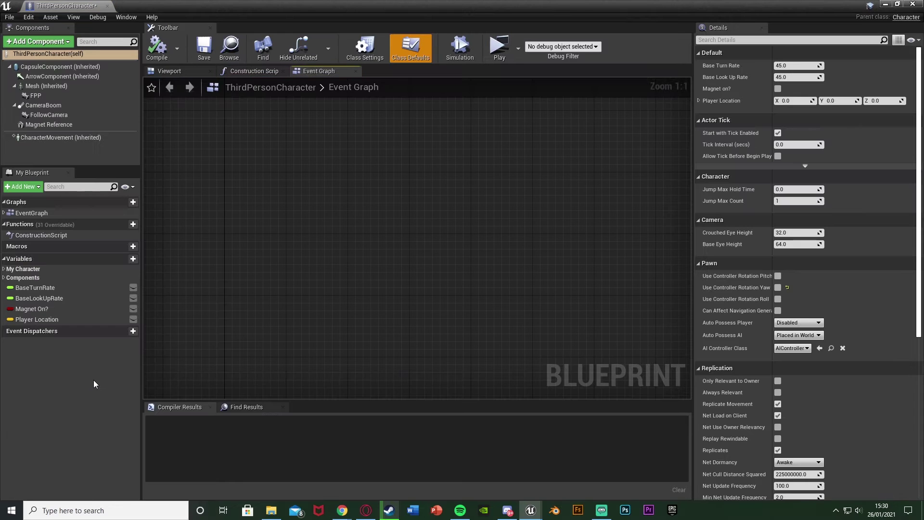
# Add a custom event named Ragdoll to the character's Event Graph.
pyautogui.rightClick(229, 180)
pyautogui.write('custom')
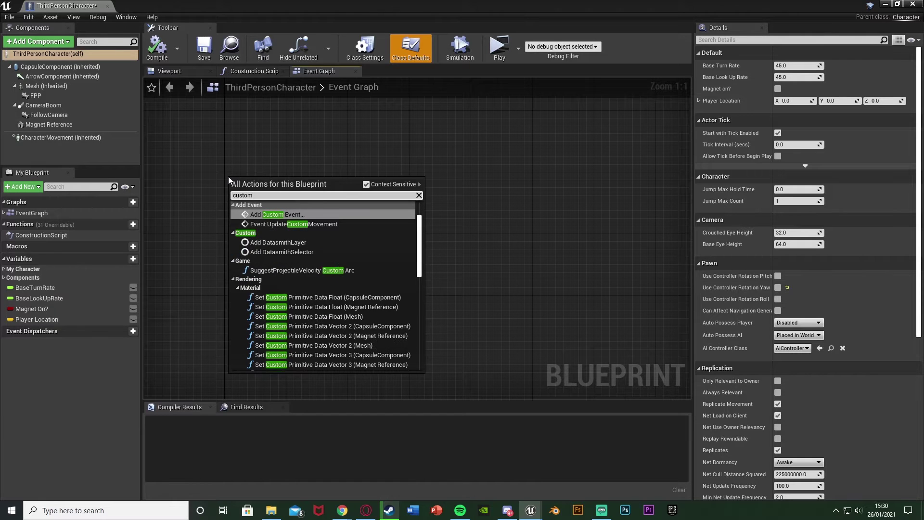
pyautogui.press('Return')
pyautogui.write('Ragdoll')
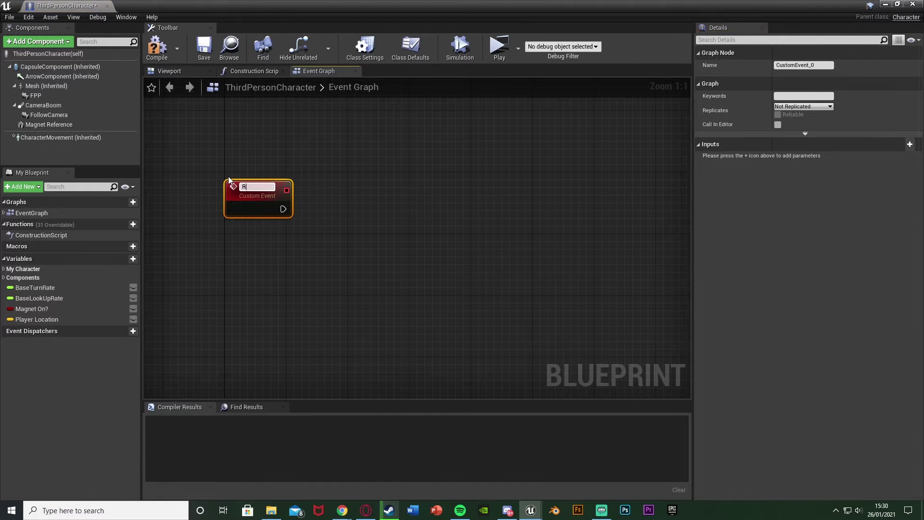
pyautogui.press('Return')
pyautogui.click(218, 166)
pyautogui.moveTo(217, 166); pyautogui.dragTo(198, 158, button='right')
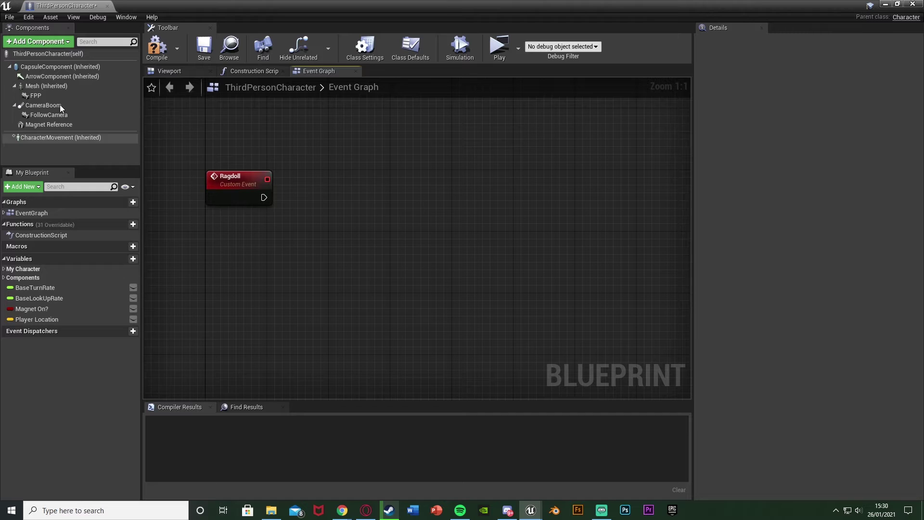
# Place a Mesh reference below the Ragdoll event and add a Set Simulate Physics node that targets it.
pyautogui.moveTo(40, 85); pyautogui.dragTo(317, 215)
pyautogui.write('s')
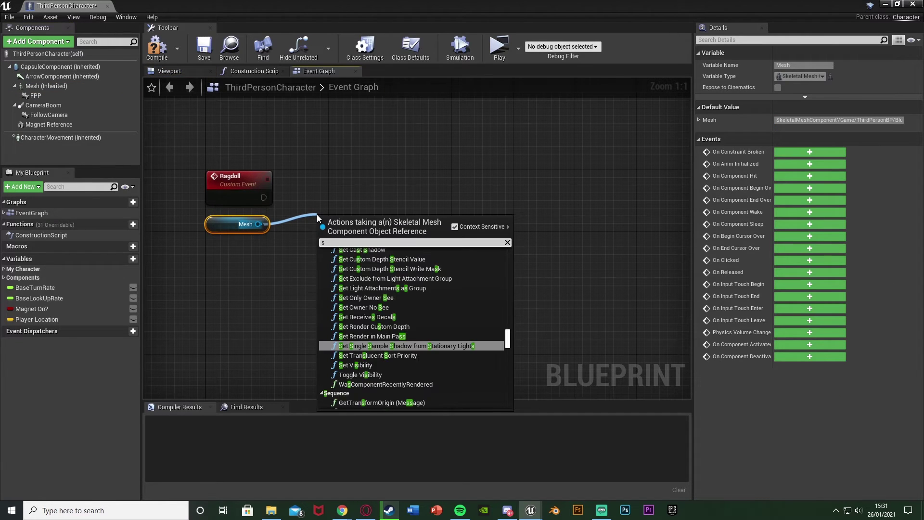
pyautogui.write('et simulate')
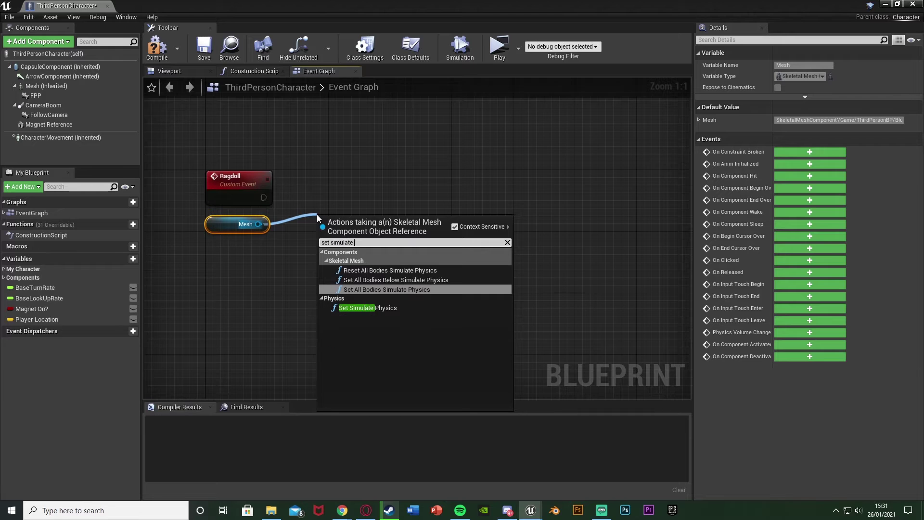
pyautogui.press('Down')
pyautogui.press('Return')
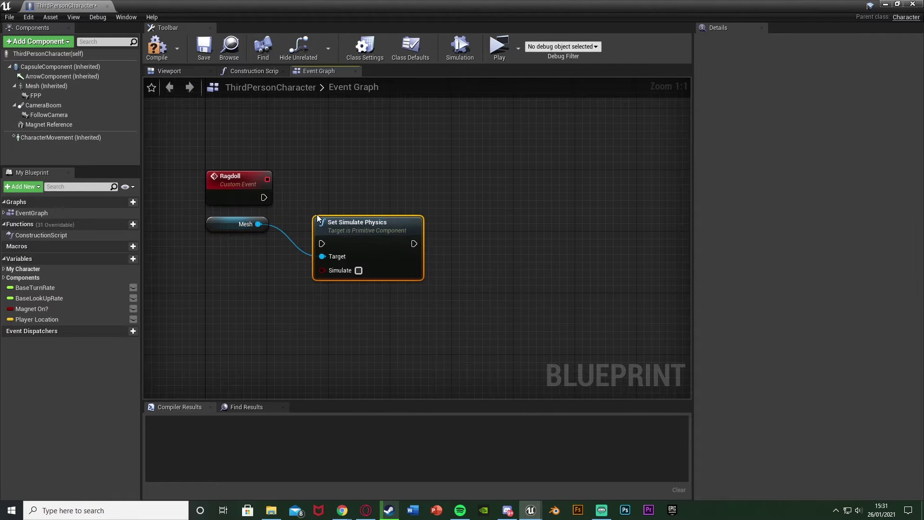
# Enable Simulate on the Set Simulate Physics node, connect it to the Ragdoll event's execution output and align it beside the event.
pyautogui.click(359, 270)
pyautogui.moveTo(322, 244); pyautogui.dragTo(264, 197)
pyautogui.moveTo(369, 226); pyautogui.dragTo(354, 181)
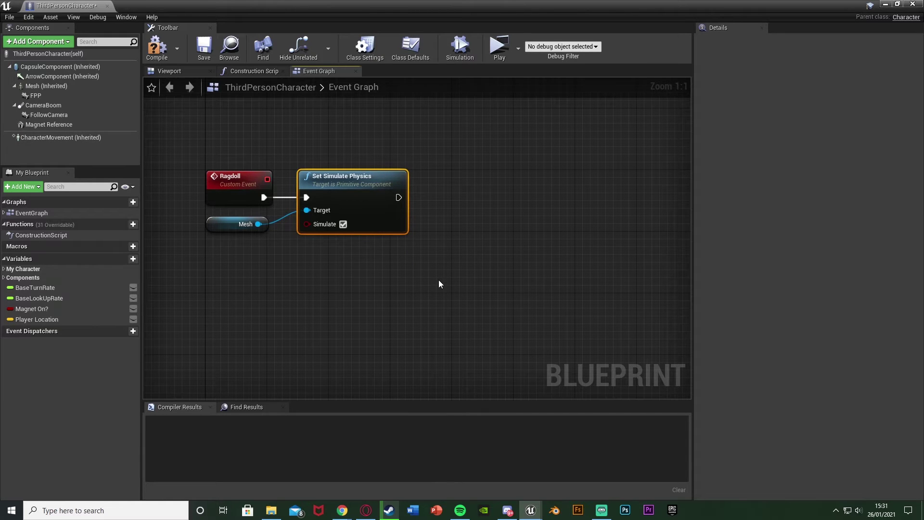
# Add a Disable Movement node targeting the Character Movement component and run it after Set Simulate Physics.
pyautogui.moveTo(168, 133); pyautogui.dragTo(452, 287)
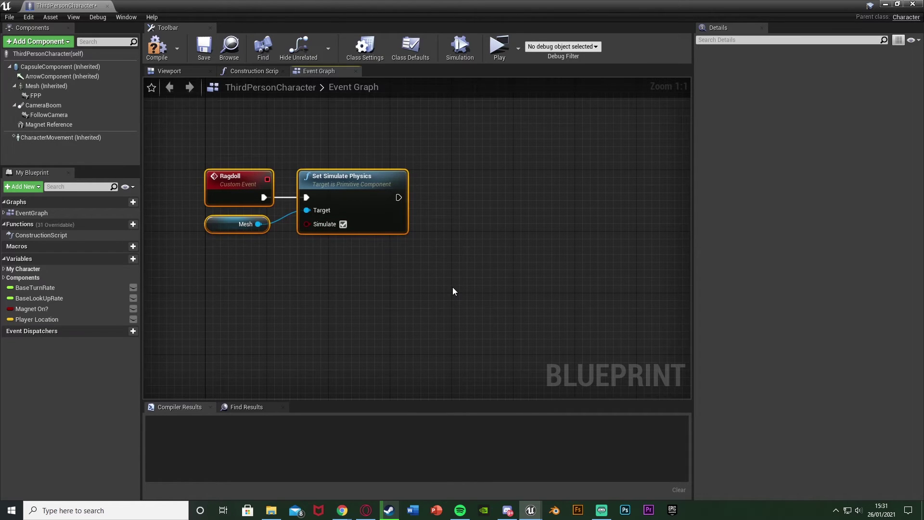
pyautogui.click(452, 287)
pyautogui.moveTo(452, 287); pyautogui.dragTo(400, 303, button='right')
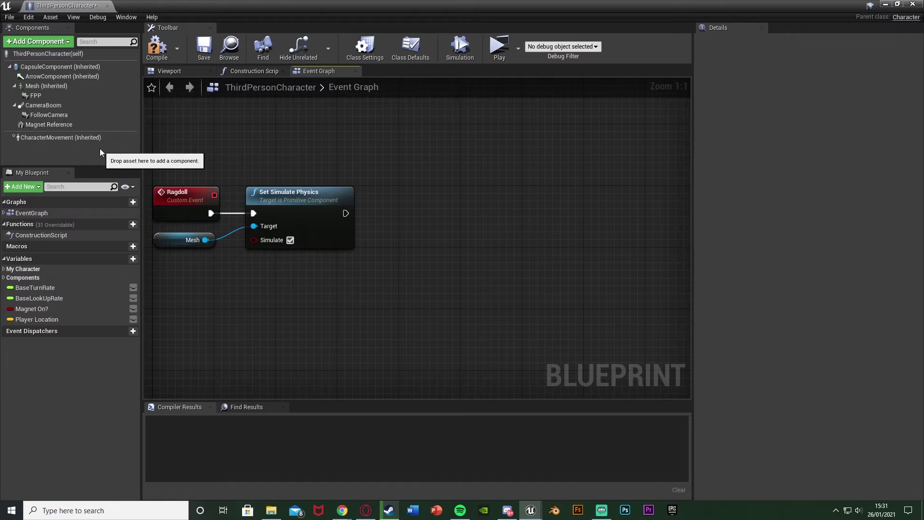
pyautogui.moveTo(57, 137); pyautogui.dragTo(394, 168)
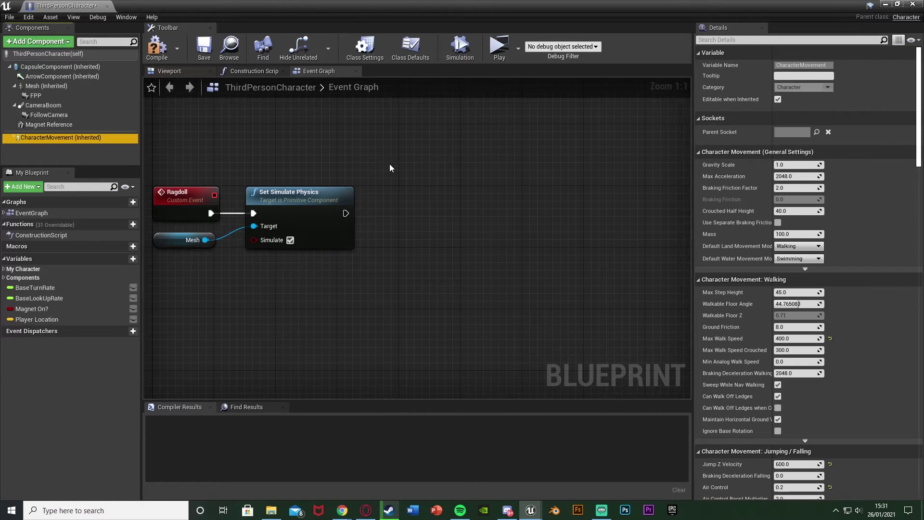
pyautogui.moveTo(460, 170); pyautogui.dragTo(392, 213)
pyautogui.write('disable')
pyautogui.press('Return')
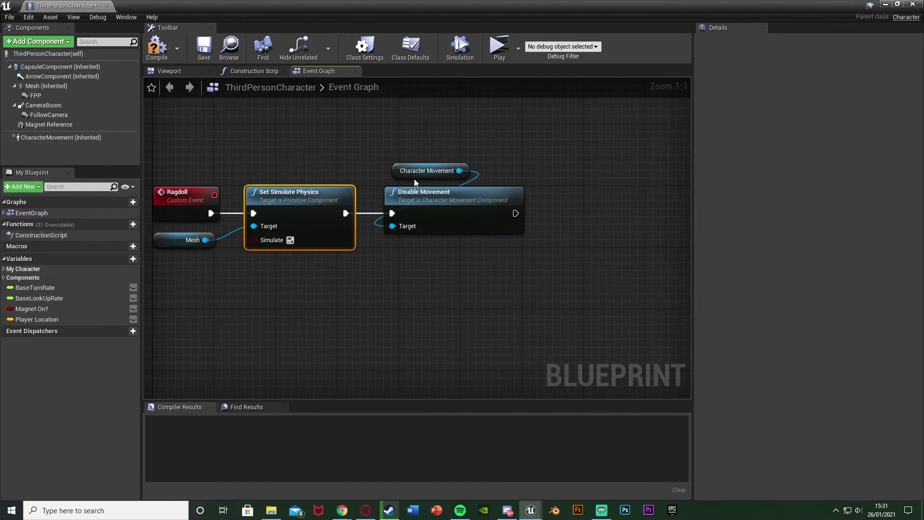
# Enclose the ragdoll nodes in a comment box titled "Ragdoll" and extend the box upward for more room.
pyautogui.moveTo(417, 255); pyautogui.dragTo(474, 255, button='right')
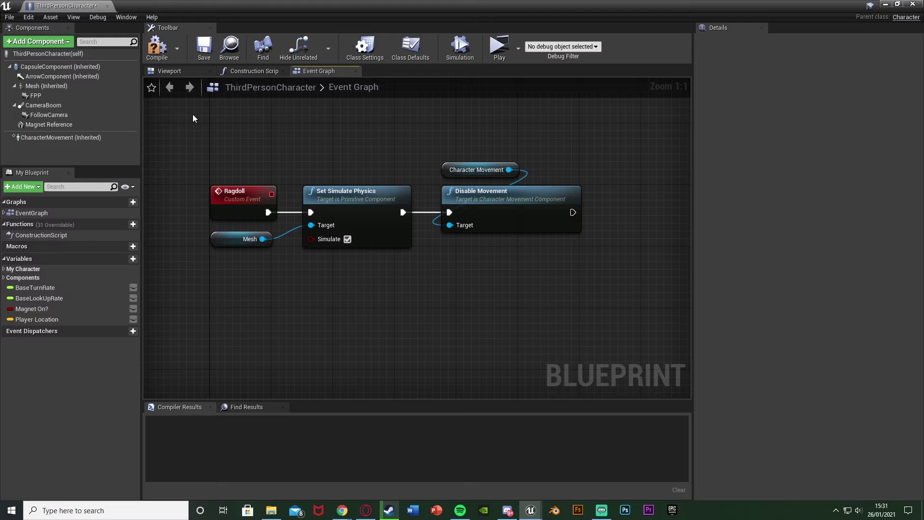
pyautogui.moveTo(194, 119); pyautogui.dragTo(597, 299)
pyautogui.write('c')
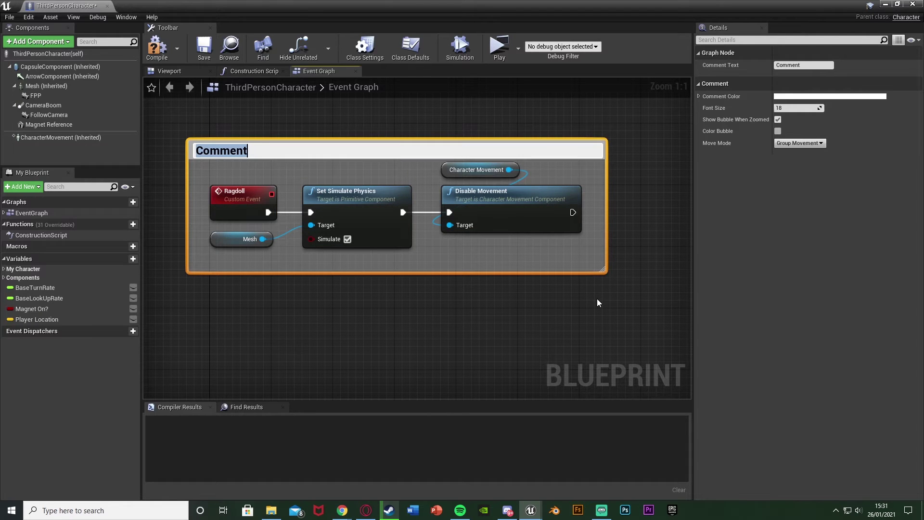
pyautogui.write('Ragdoll')
pyautogui.press('Return')
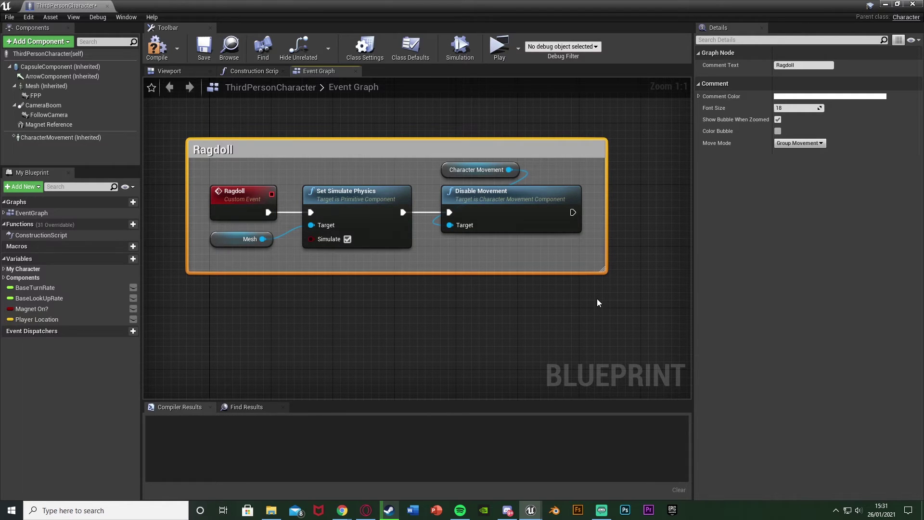
pyautogui.moveTo(522, 143); pyautogui.dragTo(523, 125)
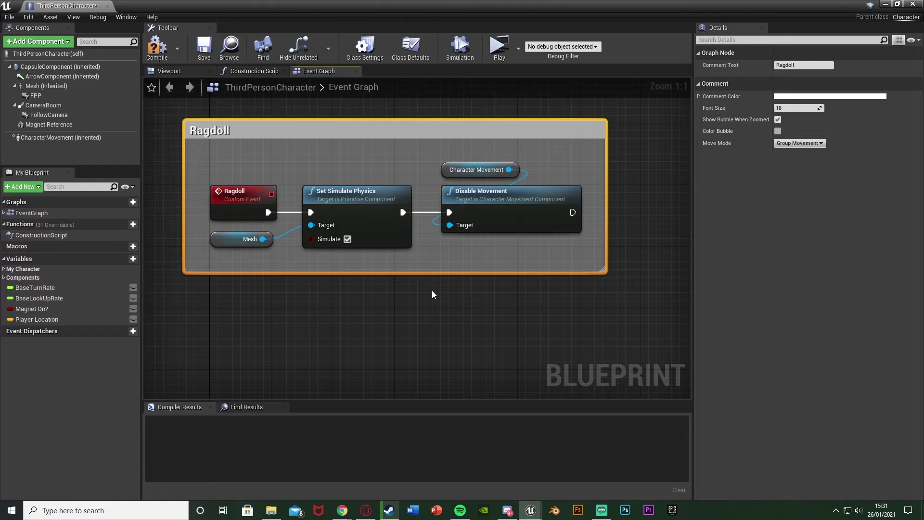
pyautogui.click(380, 308)
pyautogui.moveTo(229, 330); pyautogui.dragTo(564, 230)
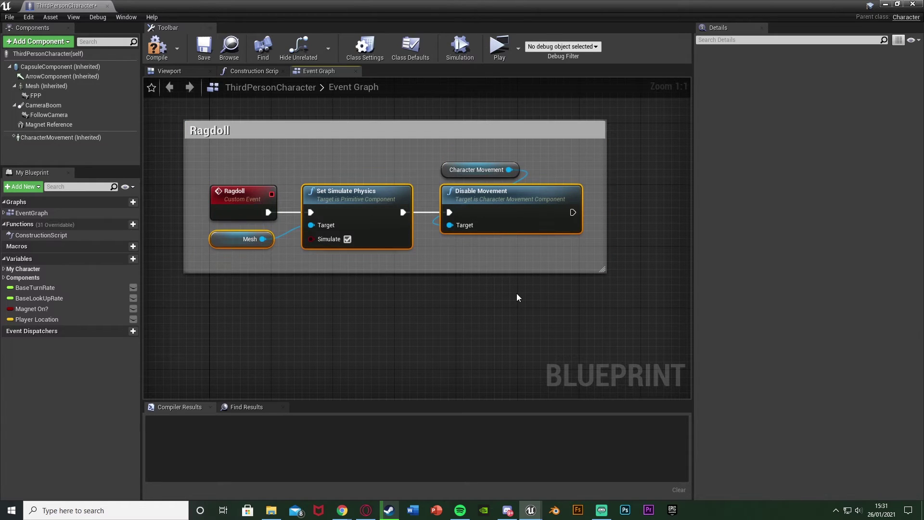
# Set the collision preset of the character's inherited Mesh component to Ragdoll.
pyautogui.click(66, 87)
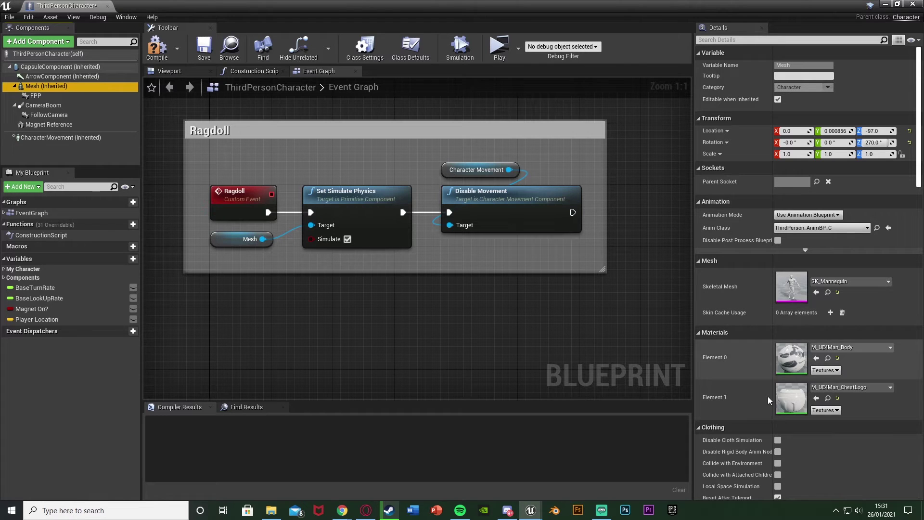
pyautogui.scroll(-10, 769, 400)
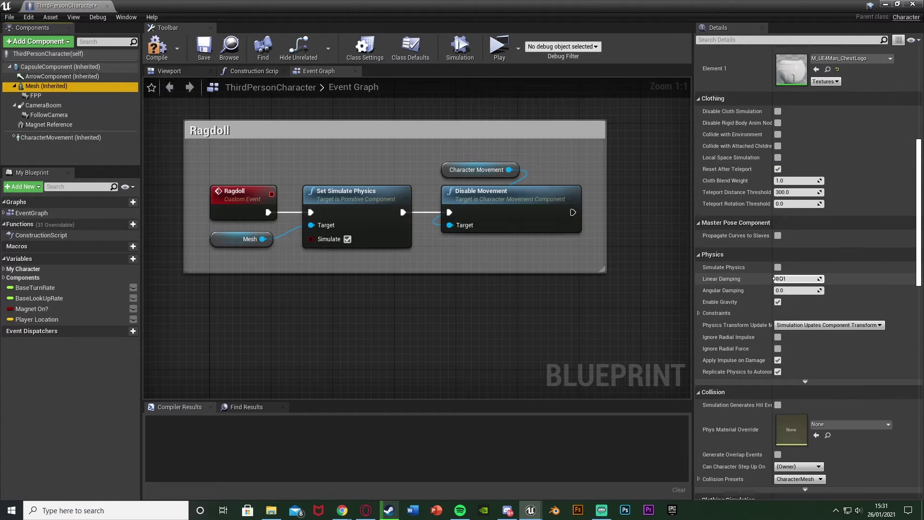
pyautogui.scroll(-5, 775, 278)
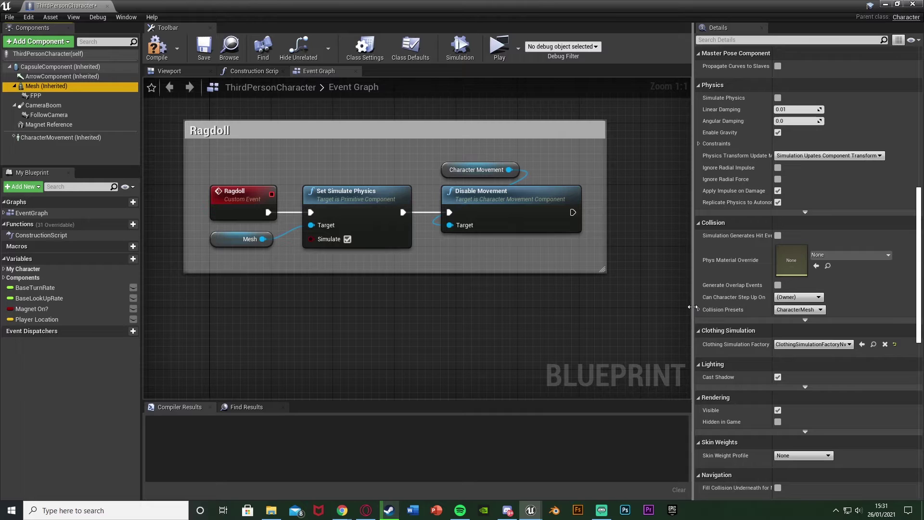
pyautogui.click(799, 309)
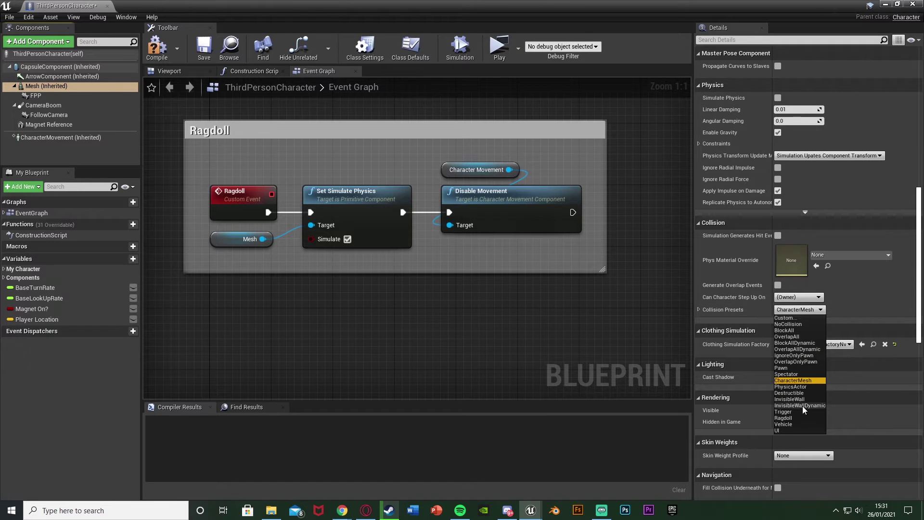
pyautogui.click(784, 417)
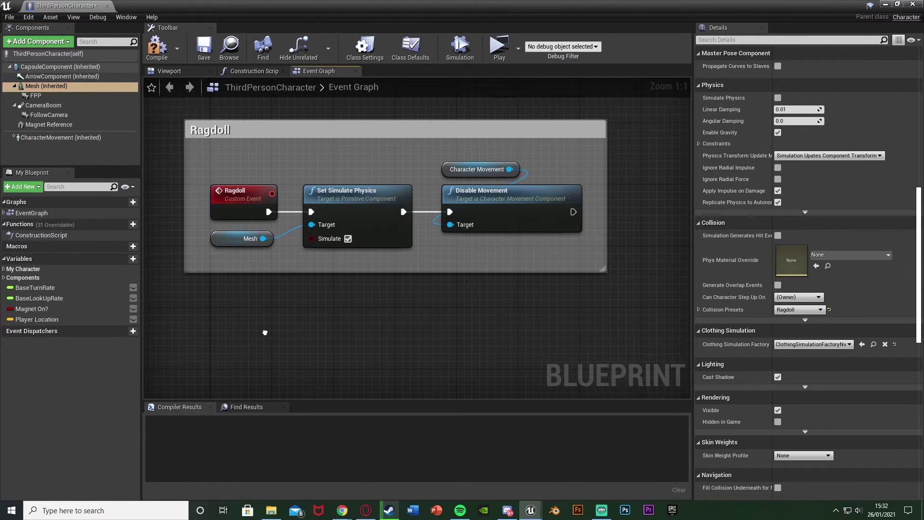
# Add a K keyboard event below the Ragdoll comment box.
pyautogui.moveTo(264, 328); pyautogui.dragTo(281, 294, button='right')
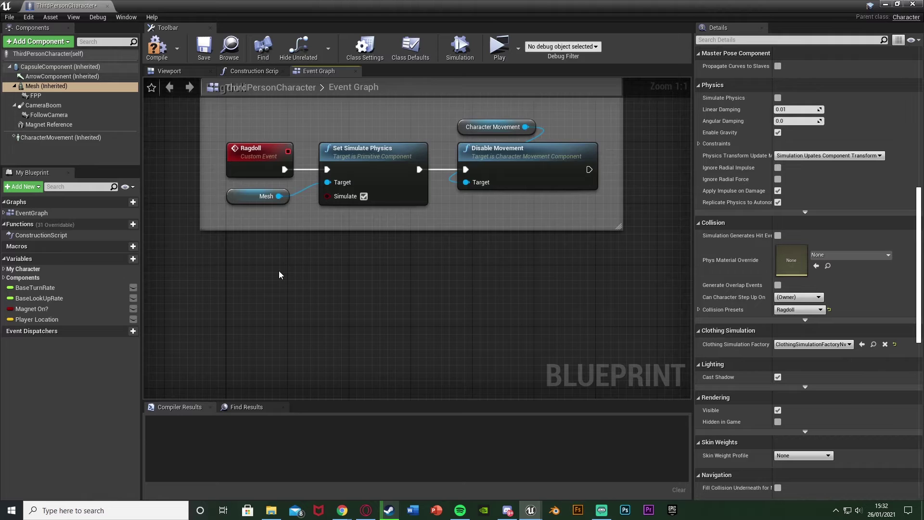
pyautogui.scroll(-2, 279, 274)
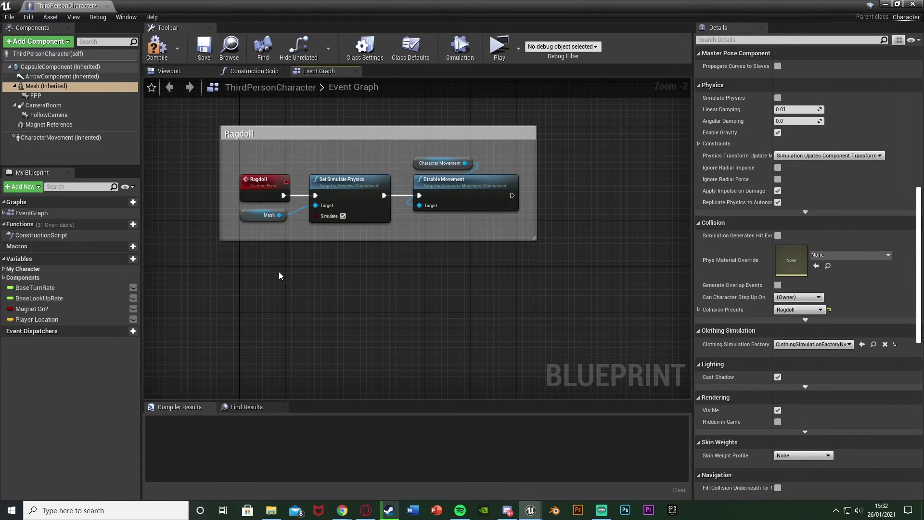
pyautogui.scroll(2, 279, 272)
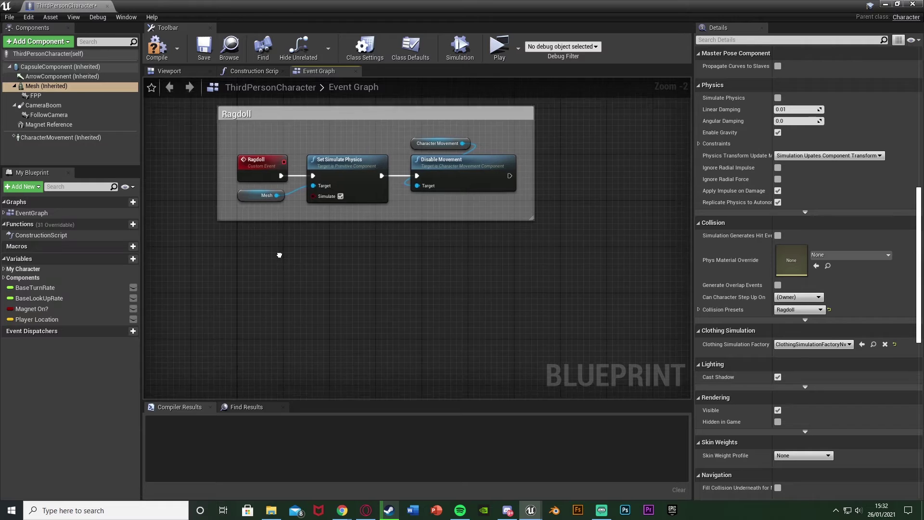
pyautogui.rightClick(244, 252)
pyautogui.write('k ke')
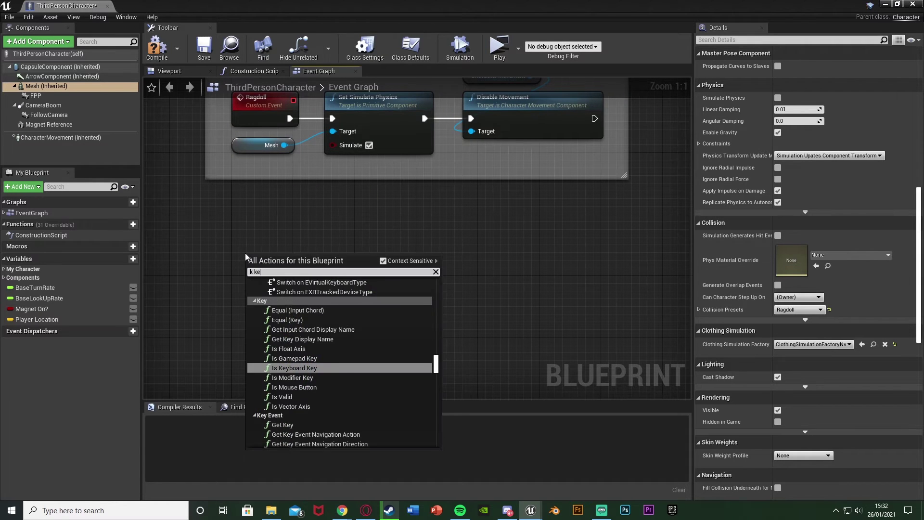
pyautogui.write('yboard even')
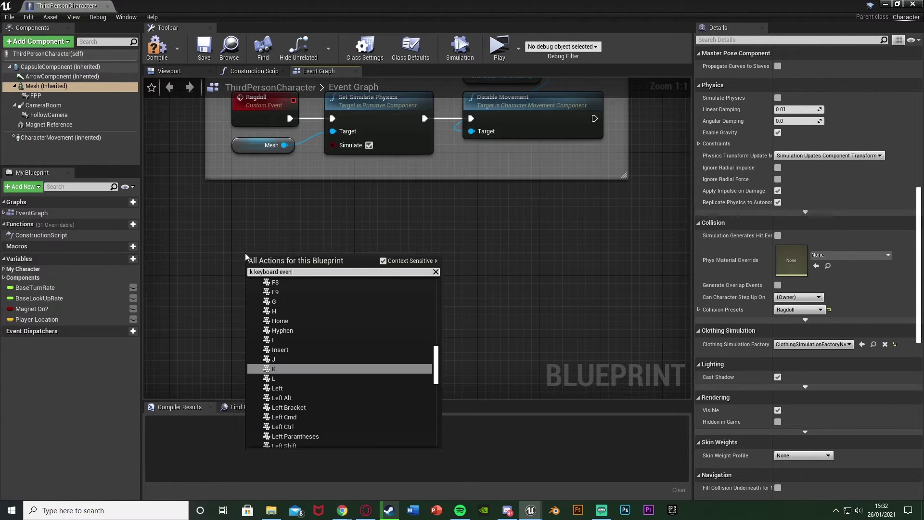
pyautogui.press('Return')
# Call the Ragdoll event from the K key's Pressed output and align the call node with it.
pyautogui.moveTo(265, 294); pyautogui.dragTo(293, 295)
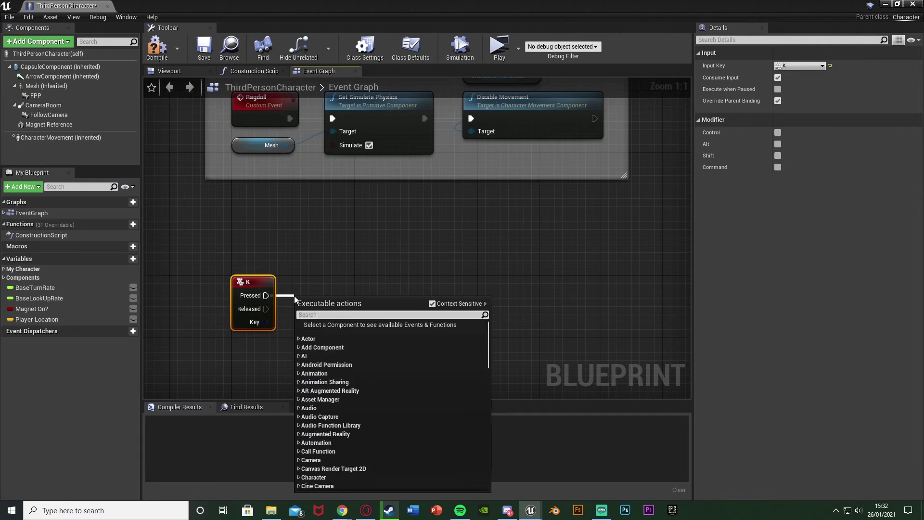
pyautogui.write('ragdoll')
pyautogui.press('Return')
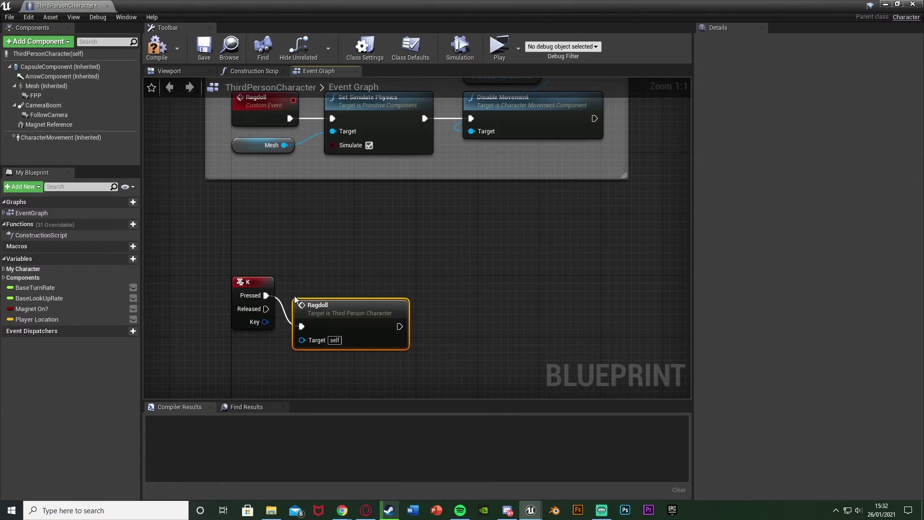
pyautogui.moveTo(322, 310); pyautogui.dragTo(321, 279)
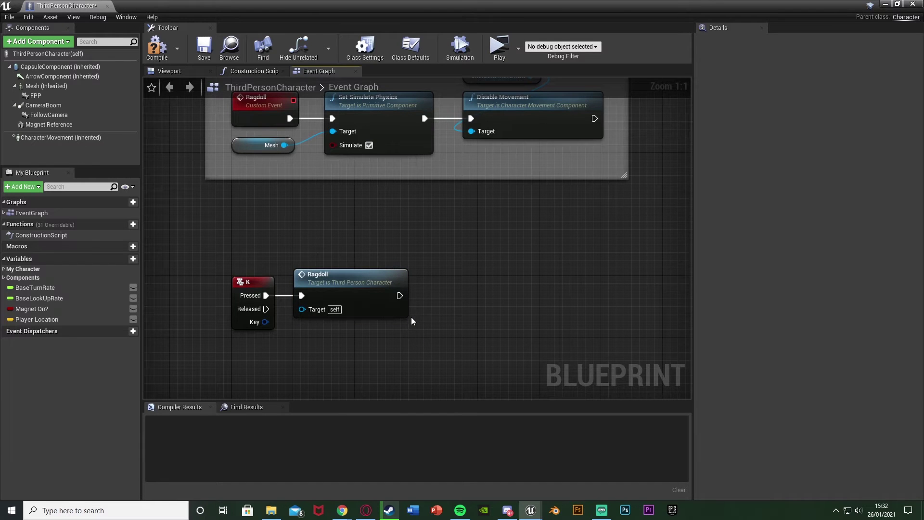
# Follow the Ragdoll call to its event definition and locate the graph's existing Event BeginPlay node.
pyautogui.doubleClick(343, 303)
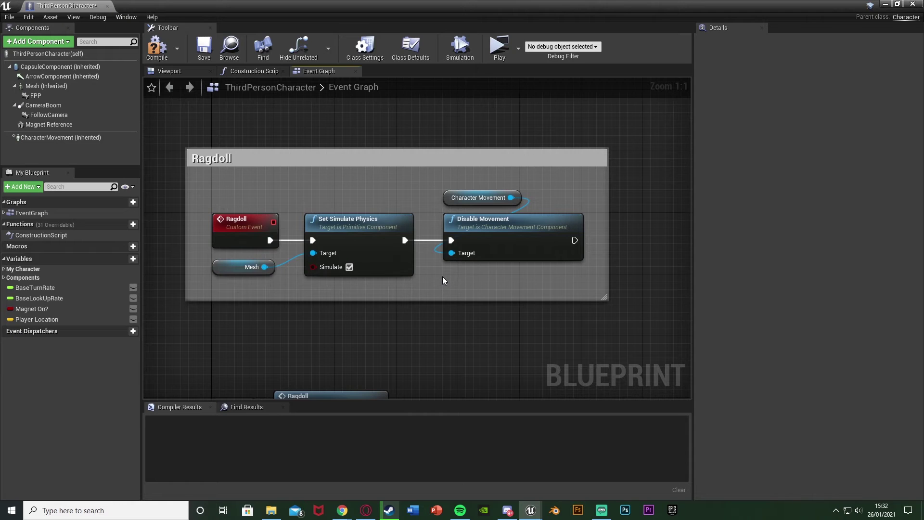
pyautogui.moveTo(422, 292); pyautogui.dragTo(455, 125, button='right')
pyautogui.moveTo(431, 253); pyautogui.dragTo(408, 158, button='right')
pyautogui.rightClick(234, 262)
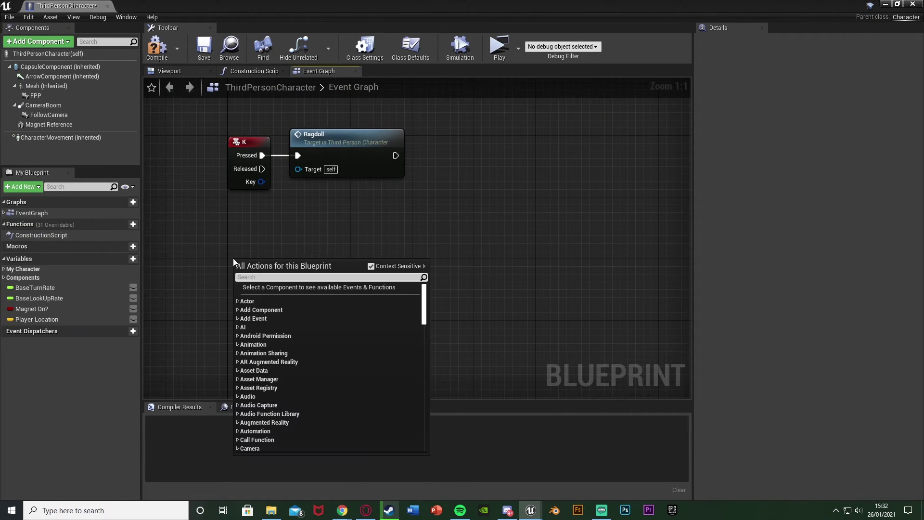
pyautogui.write('begin play')
pyautogui.press('Return')
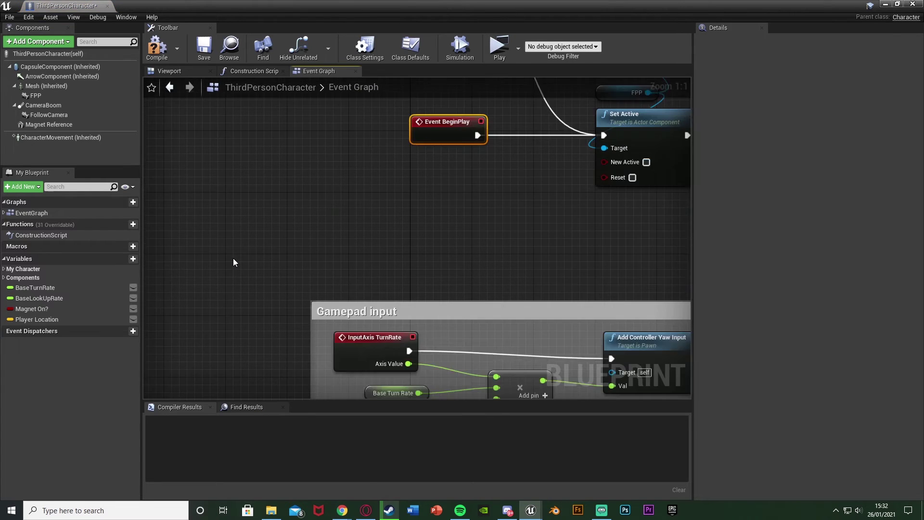
# Add a Sequence node after Event BeginPlay and run a new Delay node from its Then 1 output.
pyautogui.moveTo(466, 257); pyautogui.dragTo(570, 267, button='right')
pyautogui.moveTo(570, 266); pyautogui.dragTo(193, 266)
pyautogui.click(299, 256)
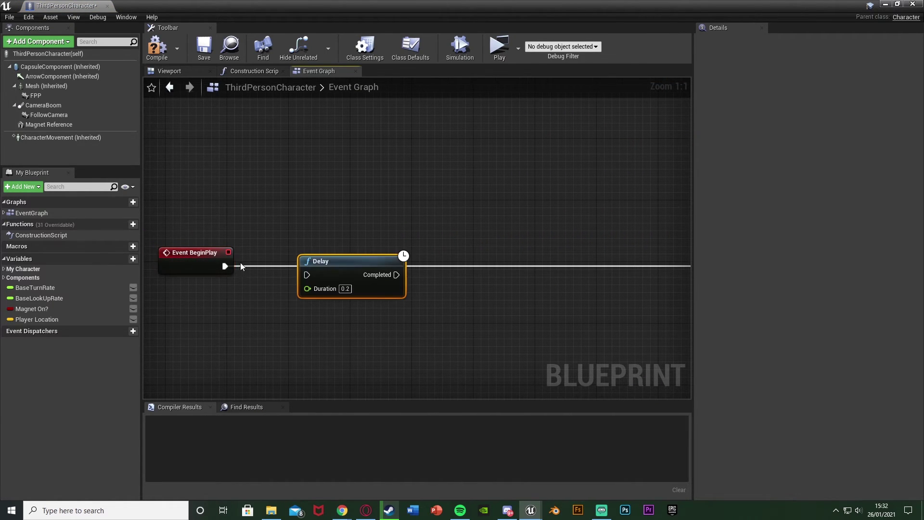
pyautogui.moveTo(316, 273); pyautogui.dragTo(279, 323)
pyautogui.click(282, 259)
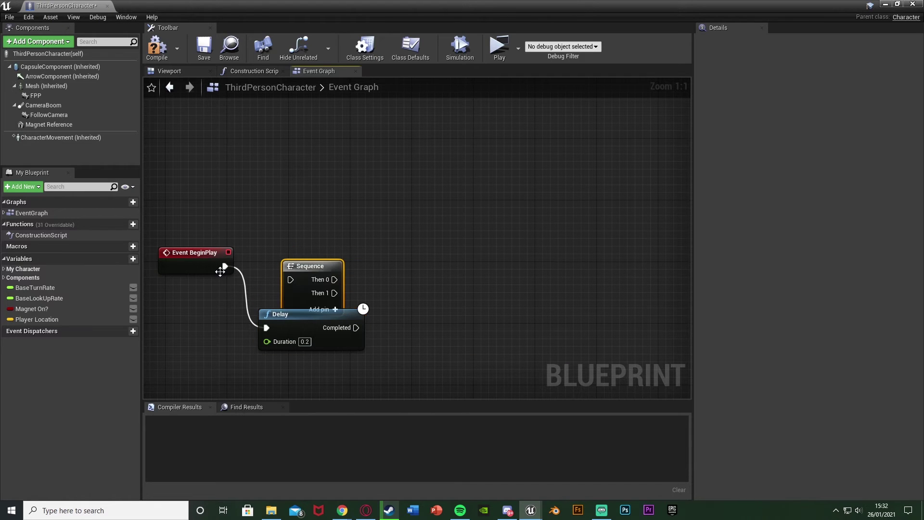
pyautogui.moveTo(288, 278); pyautogui.dragTo(290, 280)
# Connect the Sequence's Then 0 output to the Set Active node that BeginPlay originally ran.
pyautogui.moveTo(345, 284); pyautogui.dragTo(202, 282, button='right')
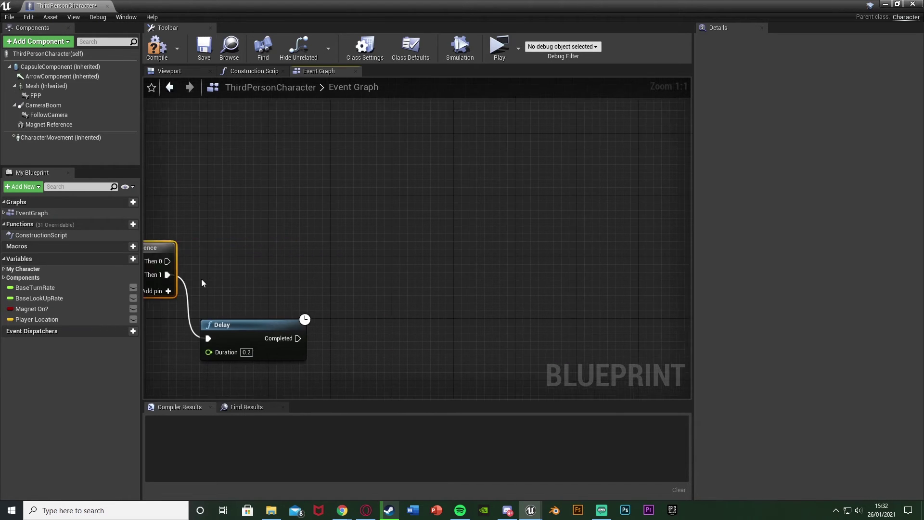
pyautogui.scroll(-2, 202, 282)
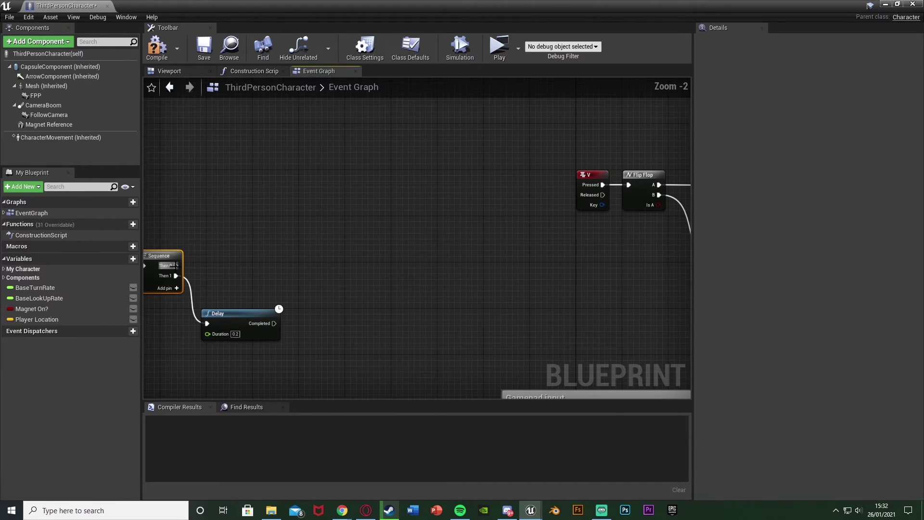
pyautogui.moveTo(177, 266); pyautogui.dragTo(606, 267)
pyautogui.moveTo(442, 278); pyautogui.dragTo(609, 238, button='right')
pyautogui.scroll(2, 428, 241)
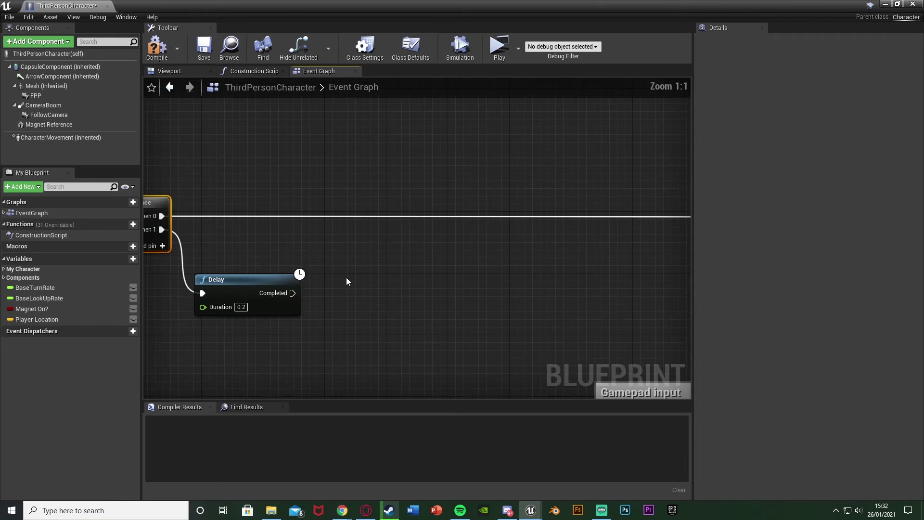
# Call the Ragdoll event from the Delay's Completed output and align the call node beside the Delay.
pyautogui.moveTo(346, 277); pyautogui.dragTo(491, 259, button='right')
pyautogui.moveTo(425, 273); pyautogui.dragTo(480, 277)
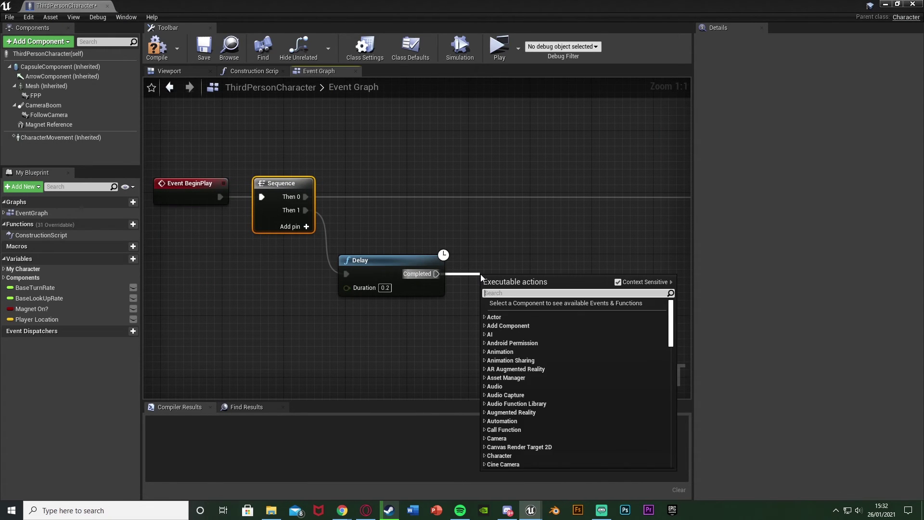
pyautogui.write('ragdol')
pyautogui.press('Return')
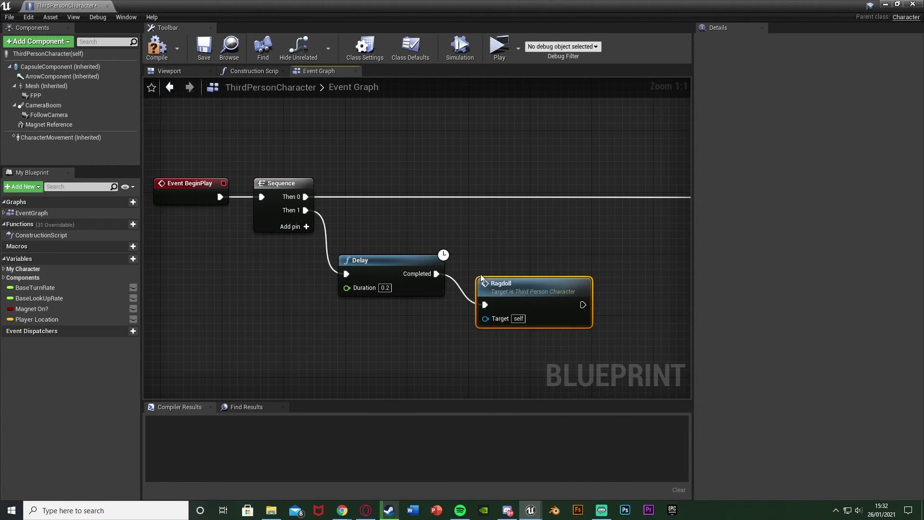
pyautogui.moveTo(491, 282); pyautogui.dragTo(484, 255)
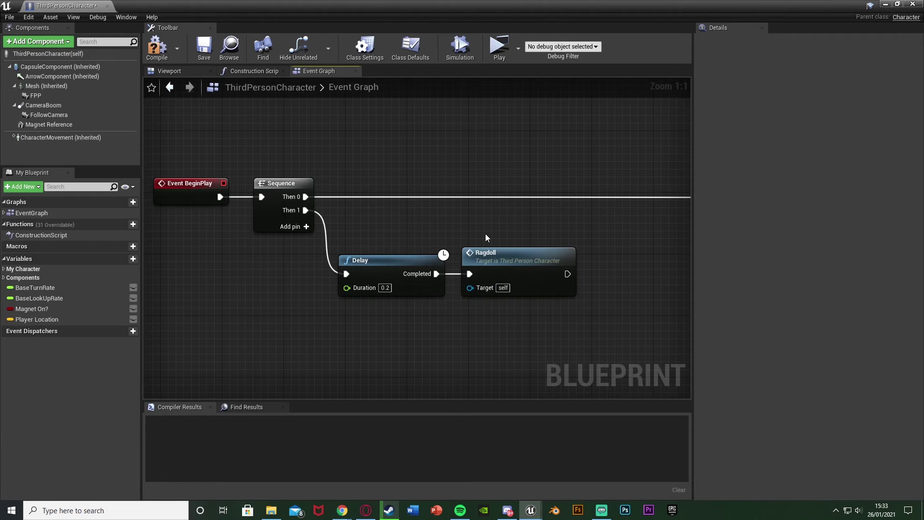
# Set the Delay's duration to 5.0 seconds and compile the blueprint.
pyautogui.moveTo(485, 233); pyautogui.dragTo(356, 257, button='right')
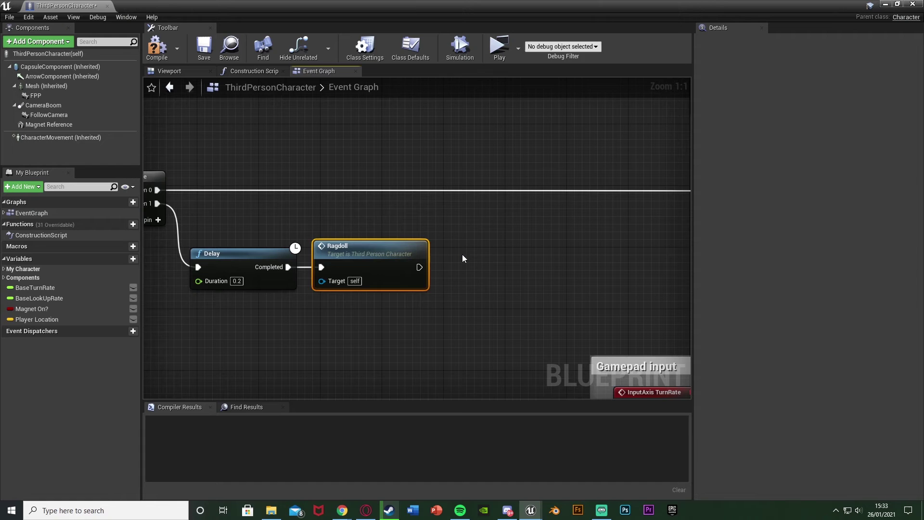
pyautogui.click(169, 56)
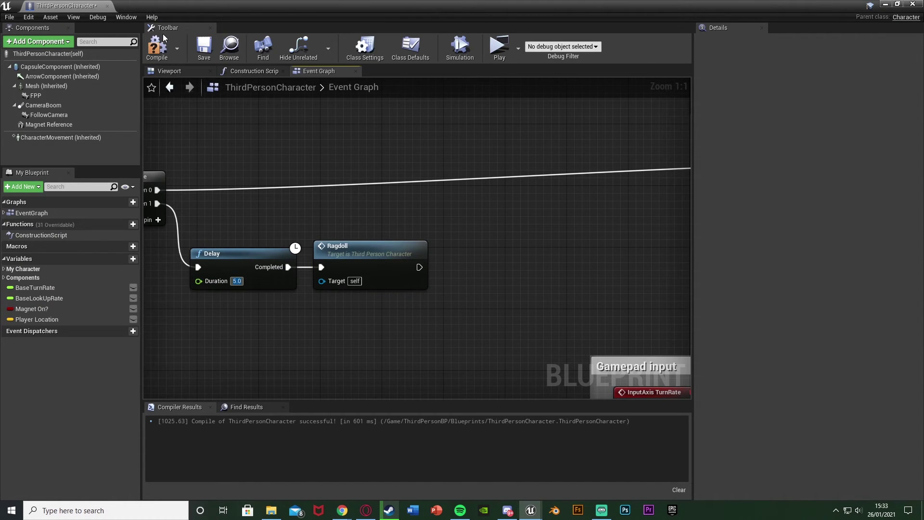
# Playtest the character twice, examining the ragdoll triggered by the BeginPlay delay and by manual input.
pyautogui.click(886, 4)
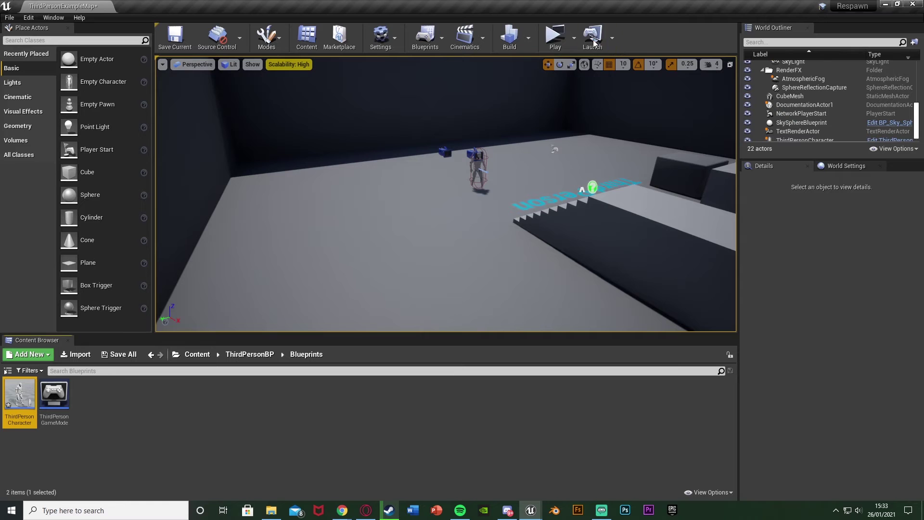
pyautogui.click(550, 36)
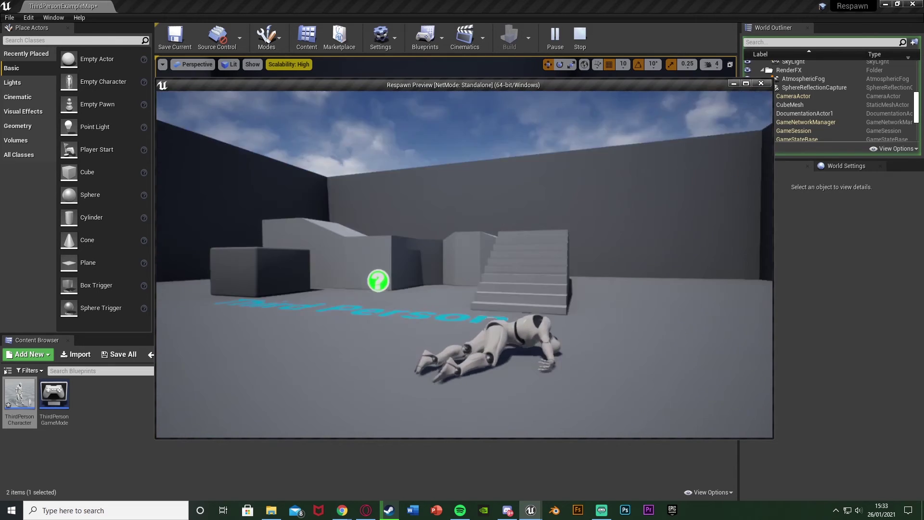
pyautogui.press('Escape')
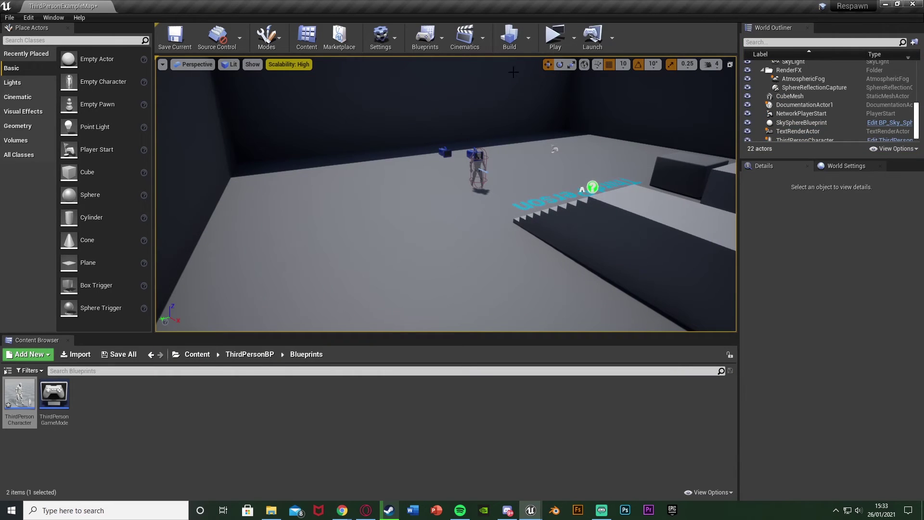
pyautogui.click(548, 41)
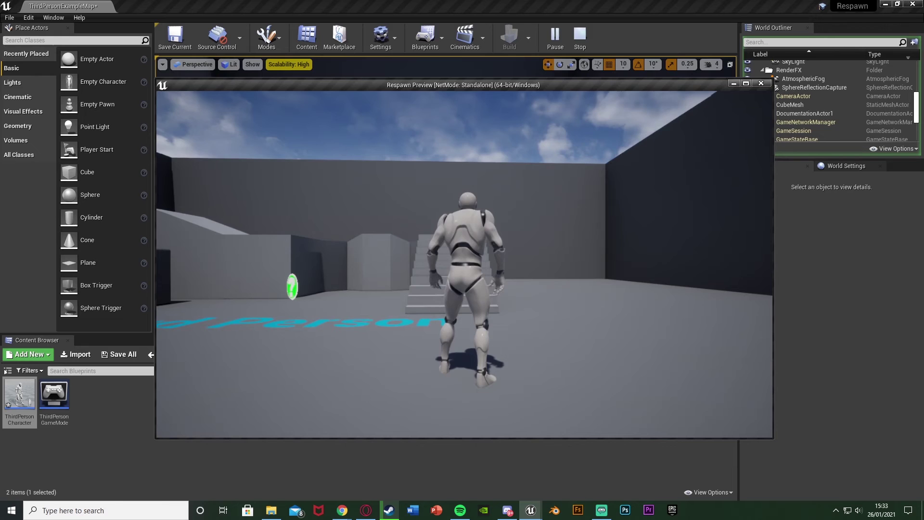
pyautogui.press('w')
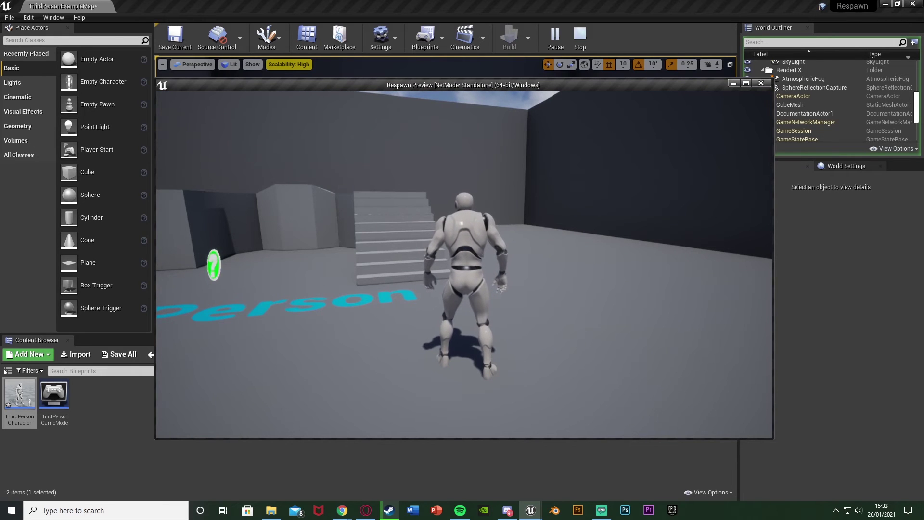
pyautogui.press('k')
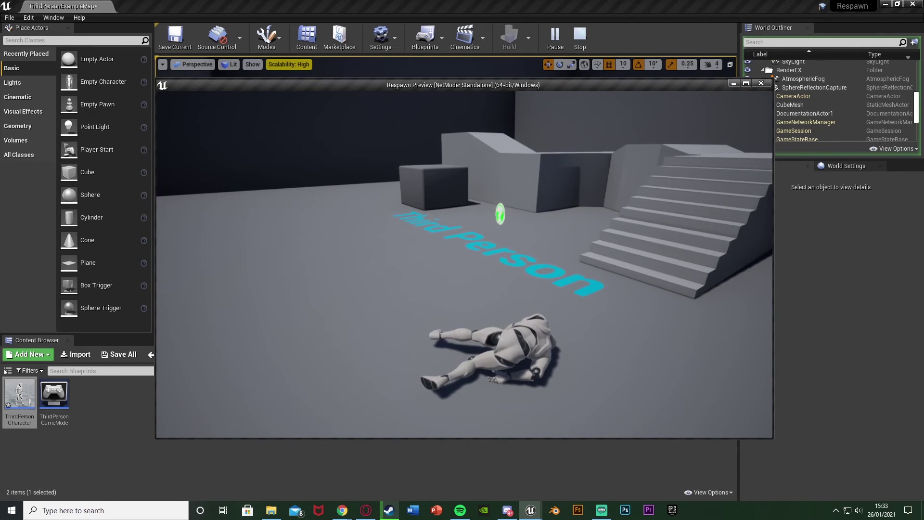
pyautogui.press('Escape')
# Disconnect the Delay node from the Sequence's Then 1 output in the ThirdPersonCharacter blueprint and compile it.
pyautogui.moveTo(530, 510)
pyautogui.click(582, 467)
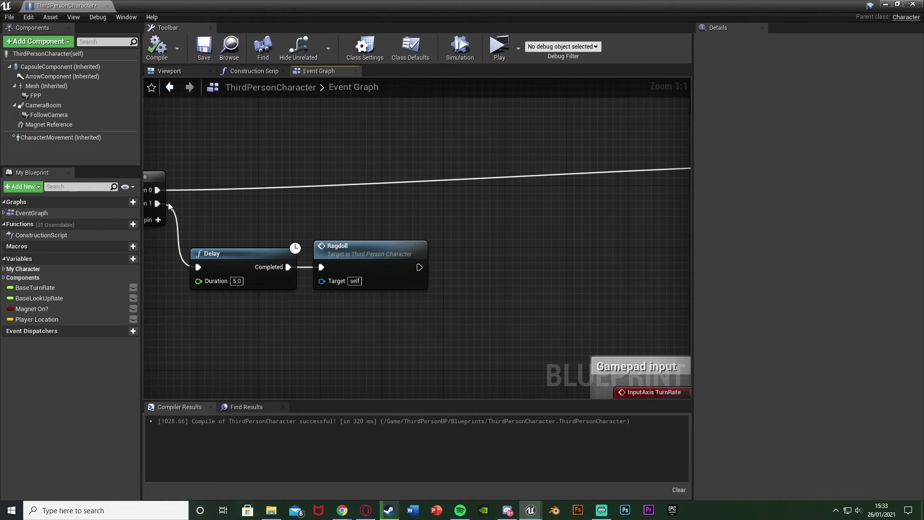
pyautogui.click(884, 4)
# Playtest the character on the raised platform, examining the ragdoll in third-person view and the first-person view at the platform's edge.
pyautogui.press('w')
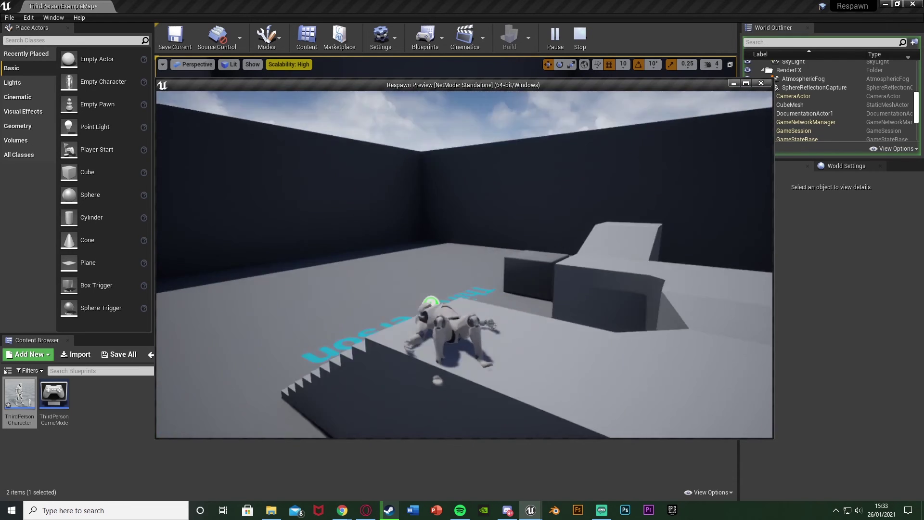
pyautogui.press('Escape')
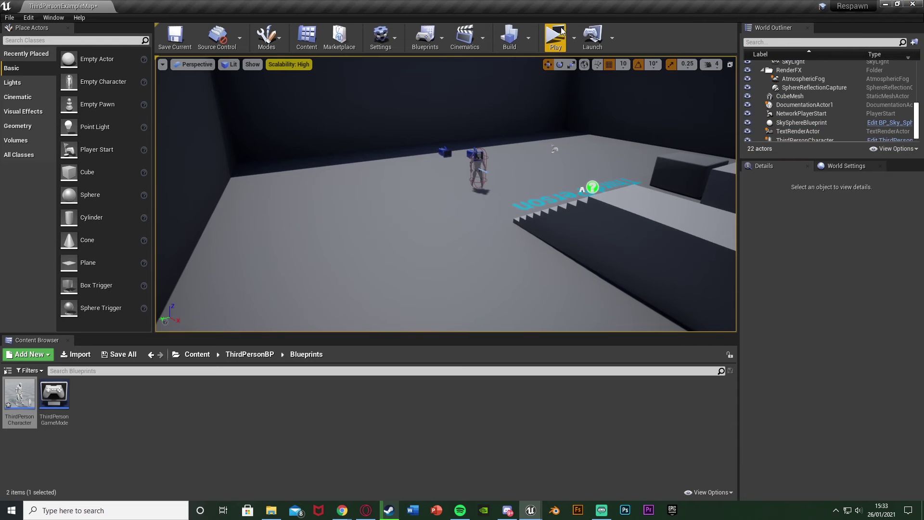
pyautogui.hotkey('alt', 'p')
pyautogui.press('w')
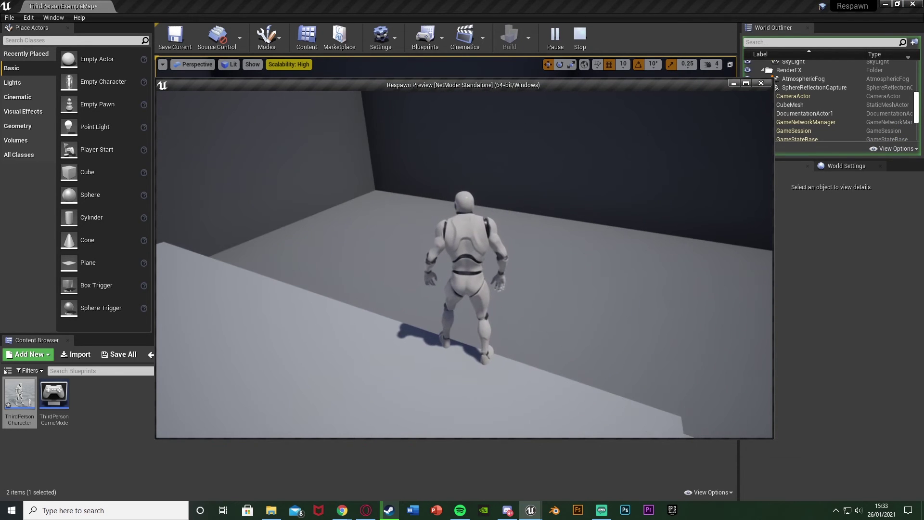
pyautogui.press('w')
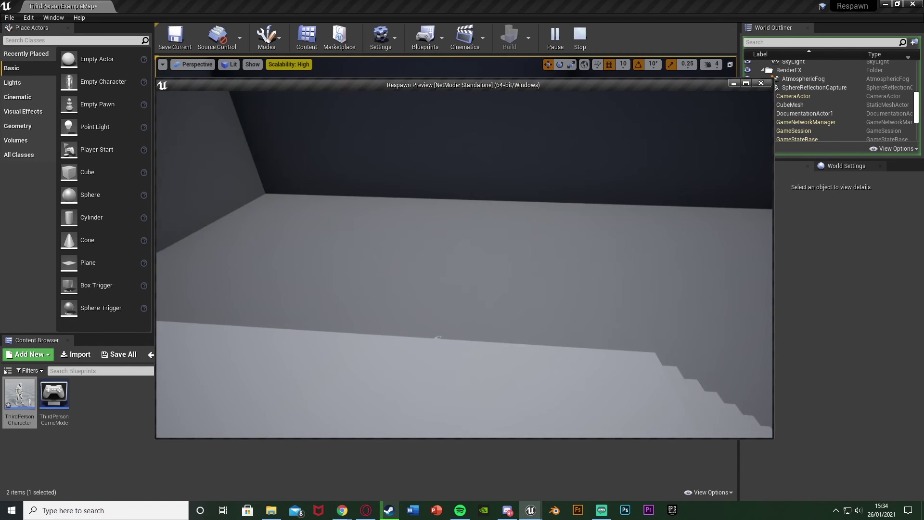
pyautogui.press('Escape')
# Playtest in first-person view, moving the character up the stairs and triggering the ragdoll at the top.
pyautogui.click(555, 41)
pyautogui.press('w')
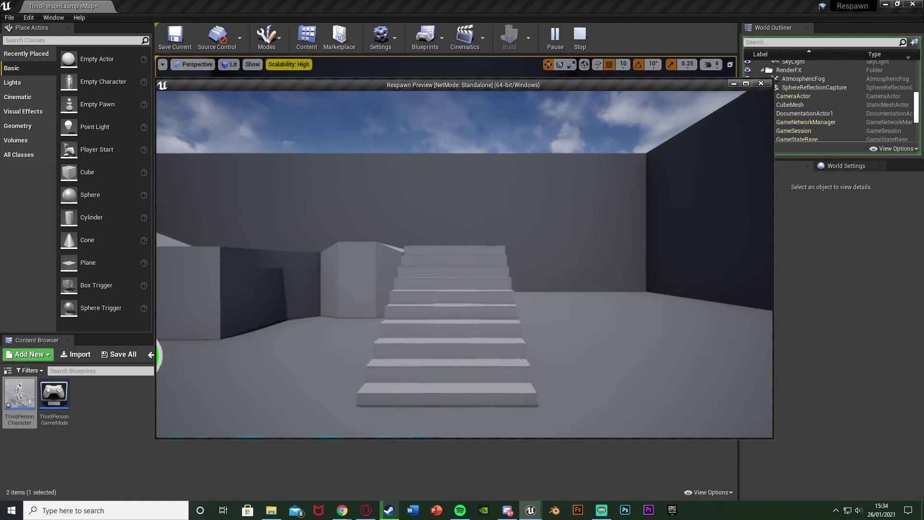
pyautogui.press('w')
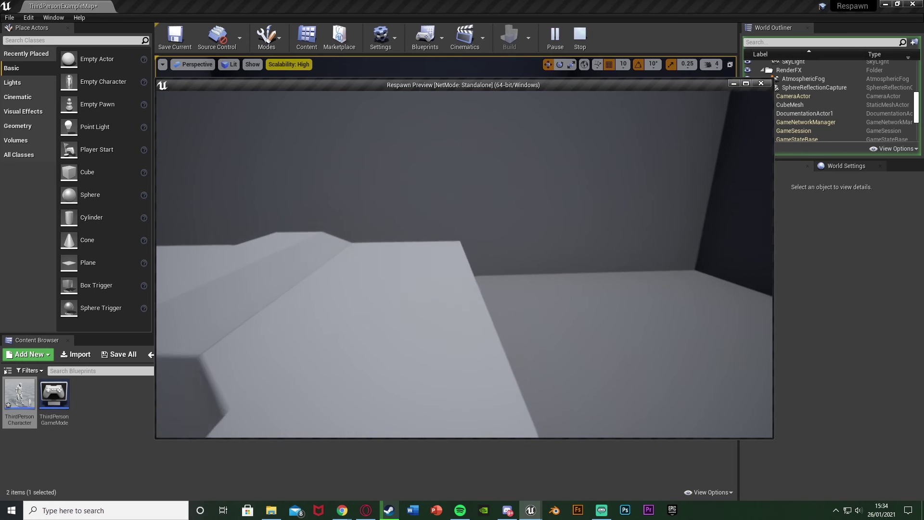
pyautogui.press('w')
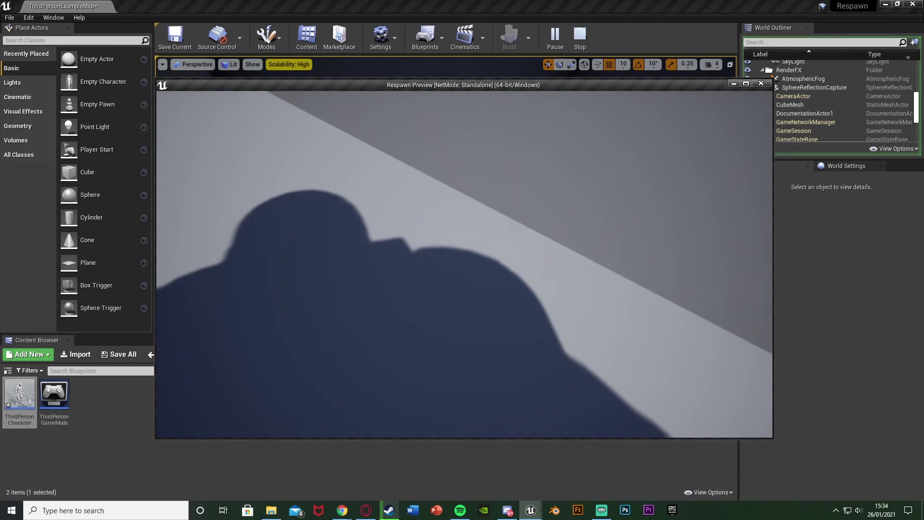
pyautogui.press('w')
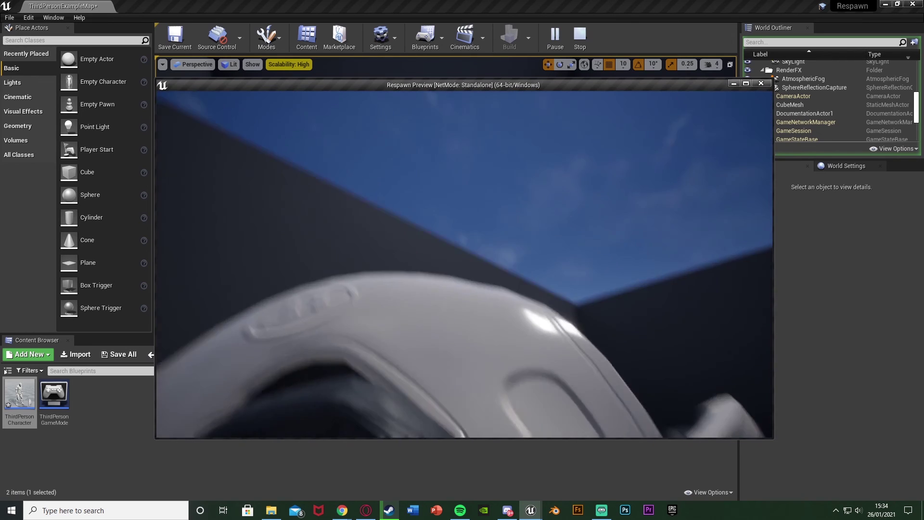
pyautogui.press('Escape')
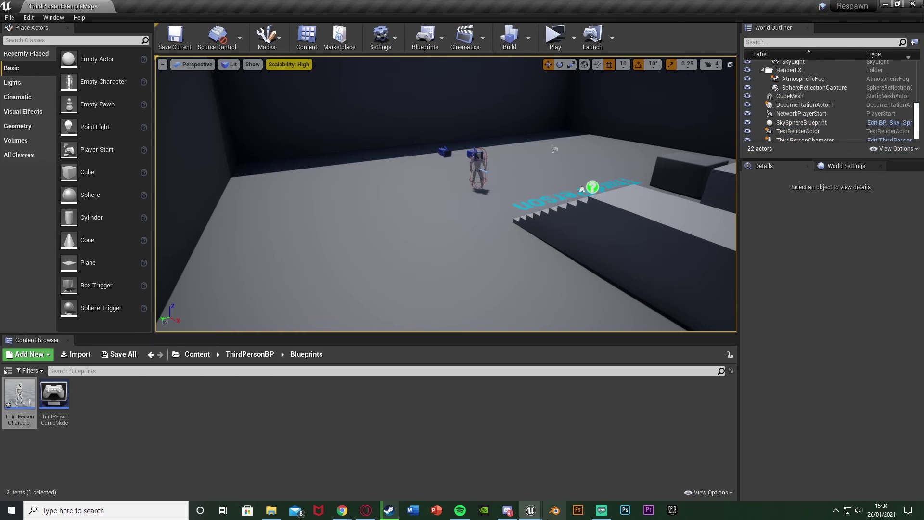
# Attach the CameraBoom, together with its FollowCamera, to the Mesh component in the ThirdPersonCharacter blueprint.
pyautogui.click(526, 516)
pyautogui.click(489, 468)
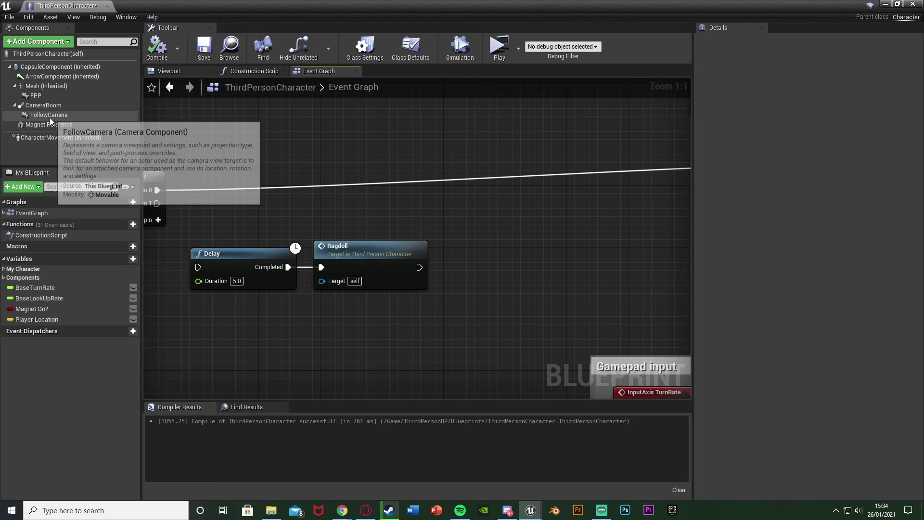
pyautogui.moveTo(39, 105); pyautogui.dragTo(45, 85)
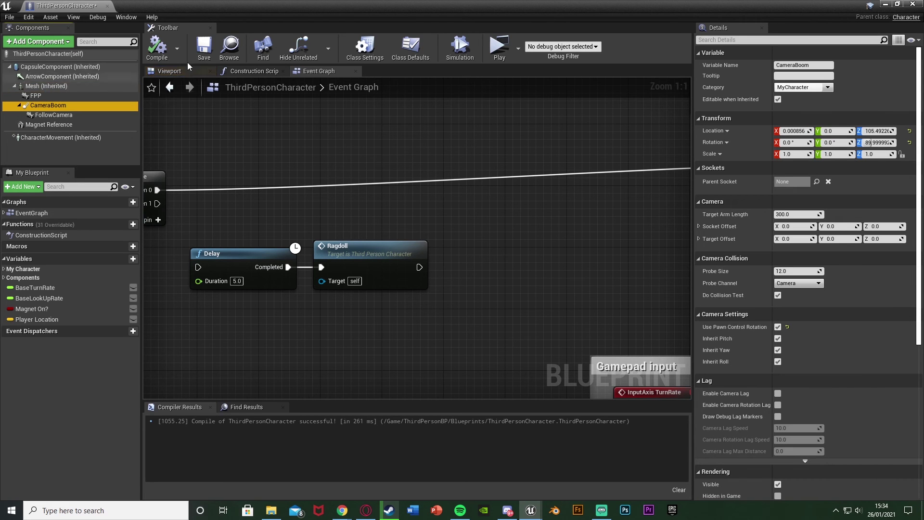
pyautogui.click(887, 4)
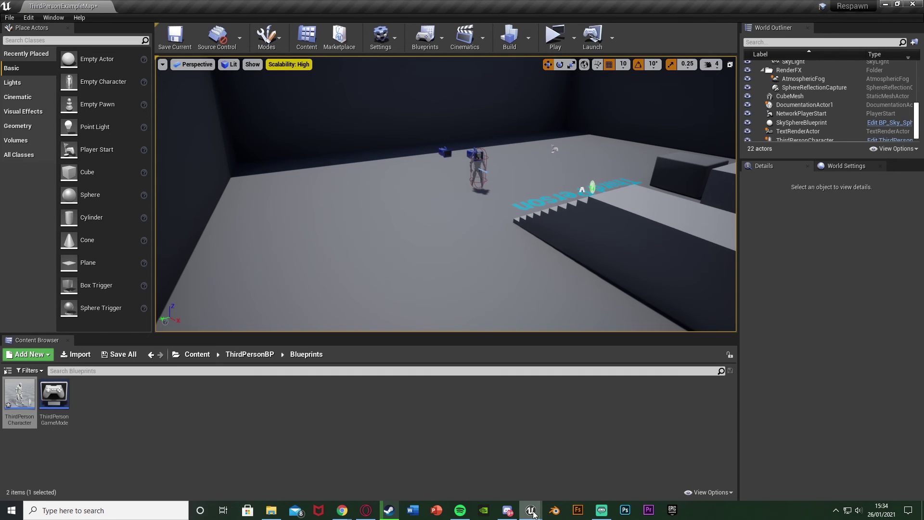
pyautogui.click(525, 441)
pyautogui.click(530, 511)
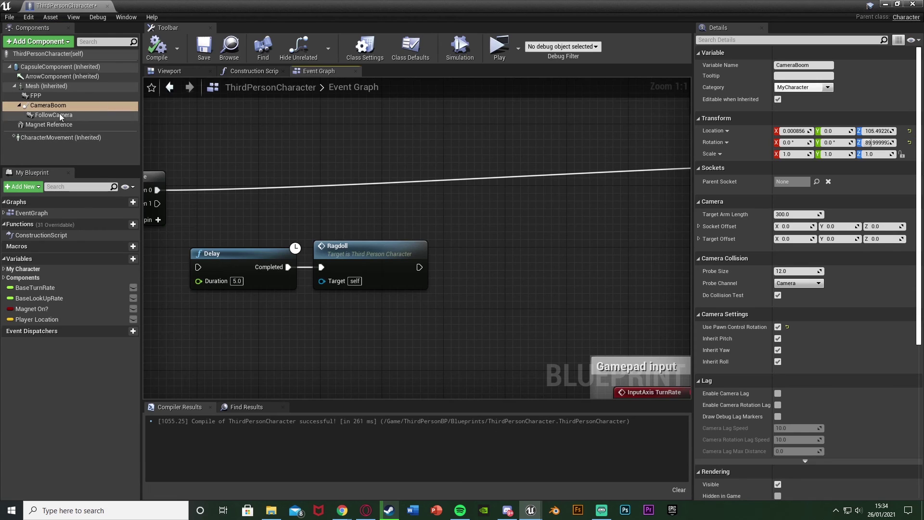
# Playtest the ragdoll twice on the open floor to check how the mesh-attached camera follows the body.
pyautogui.click(886, 4)
pyautogui.click(554, 37)
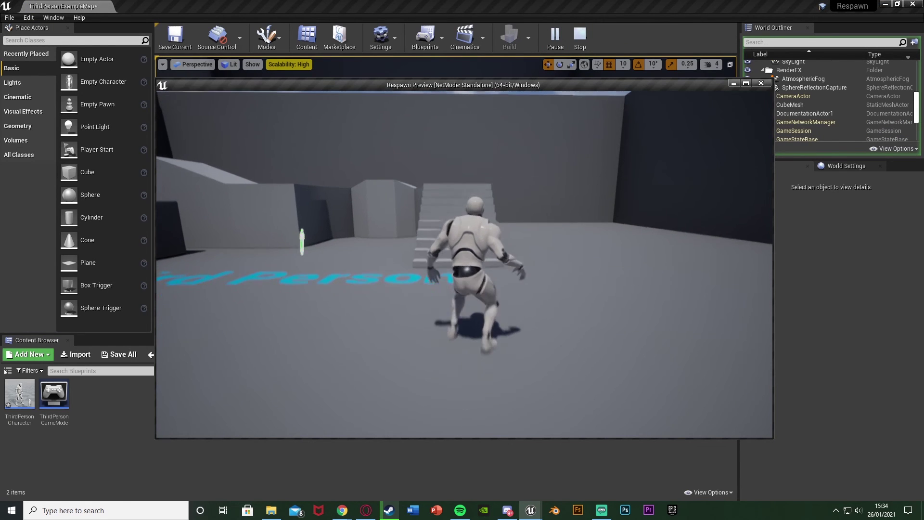
pyautogui.press('k')
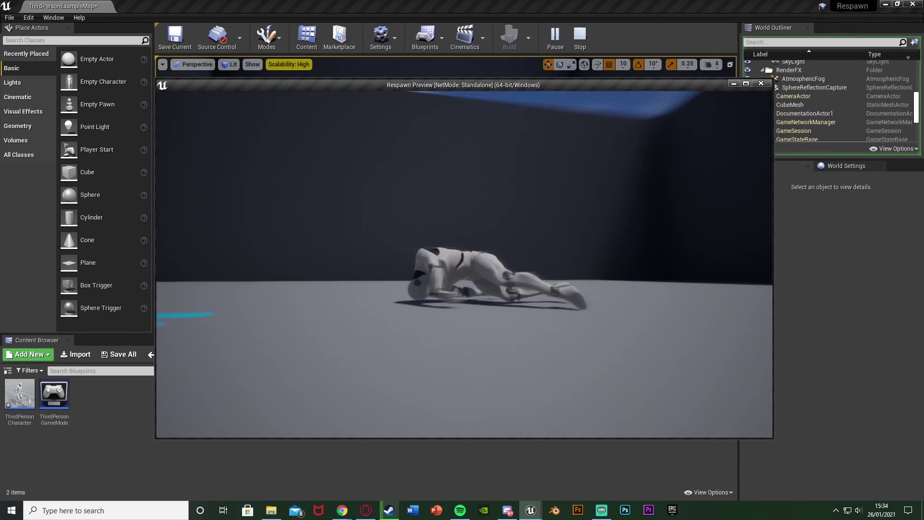
pyautogui.press('Escape')
pyautogui.hotkey('alt', 'p')
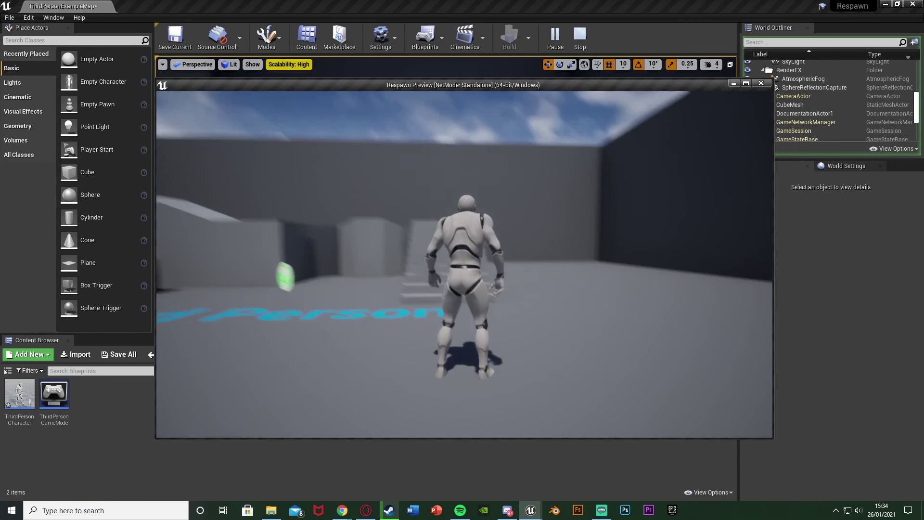
pyautogui.press('w')
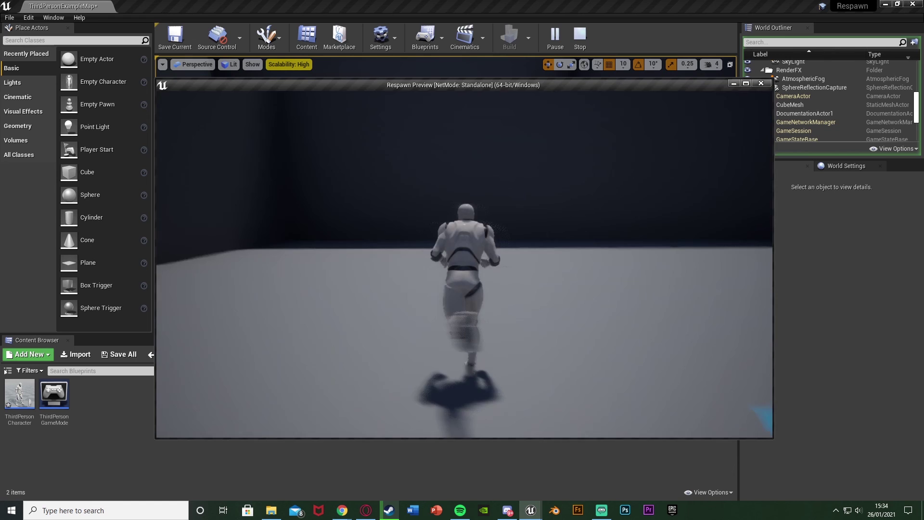
pyautogui.press('k')
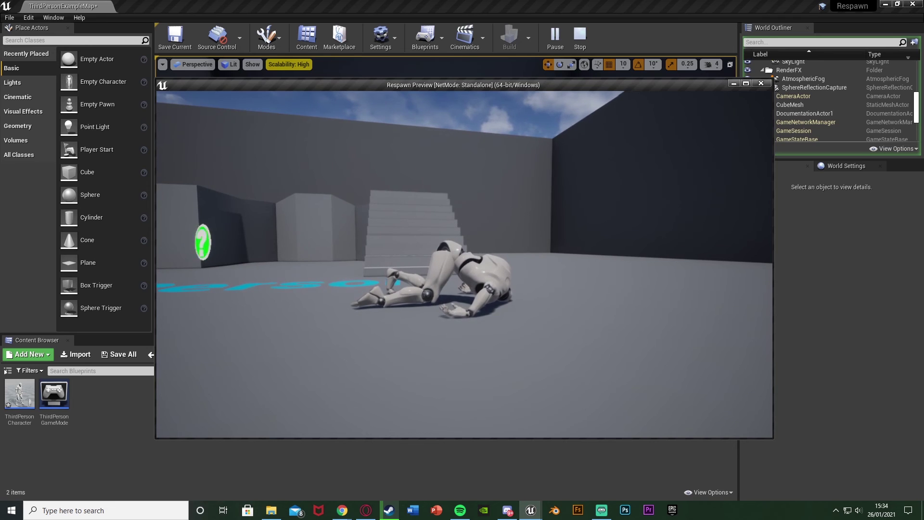
pyautogui.press('k')
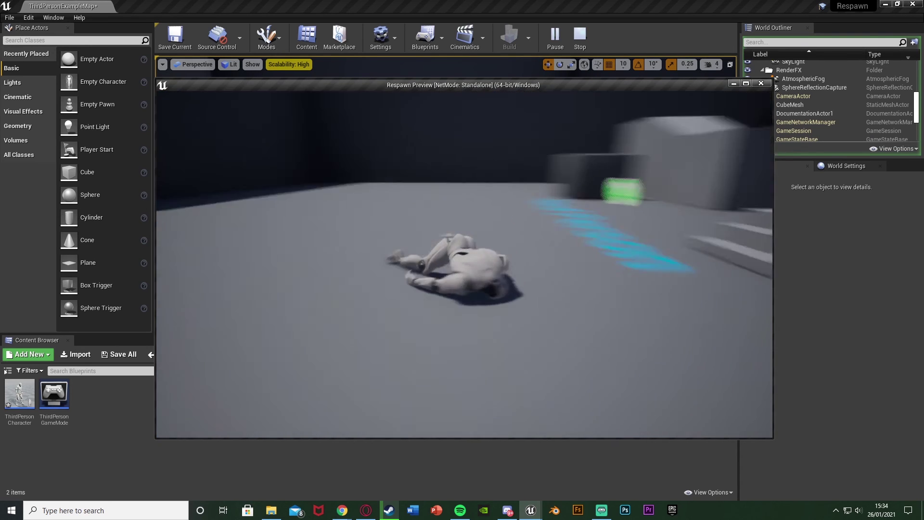
pyautogui.press('Escape')
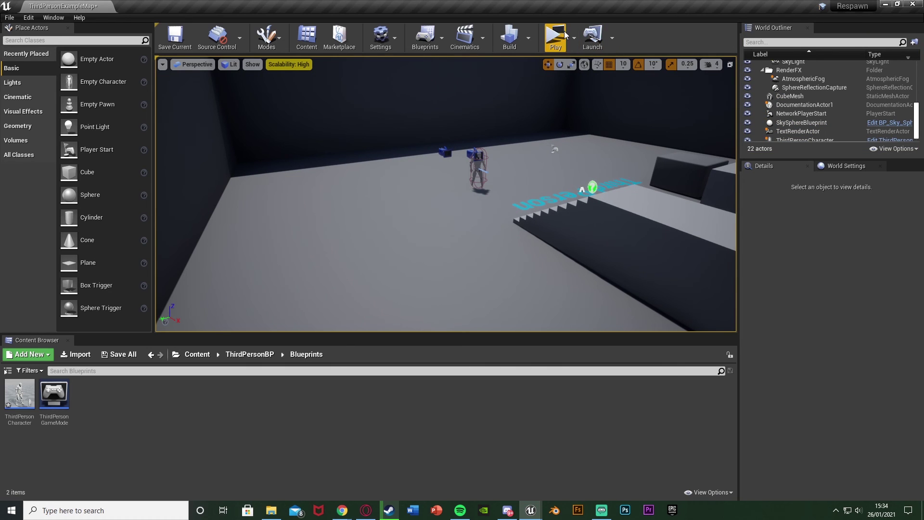
# Playtest the ragdoll in two more runs, one with a jump near the wall and one while running.
pyautogui.click(556, 36)
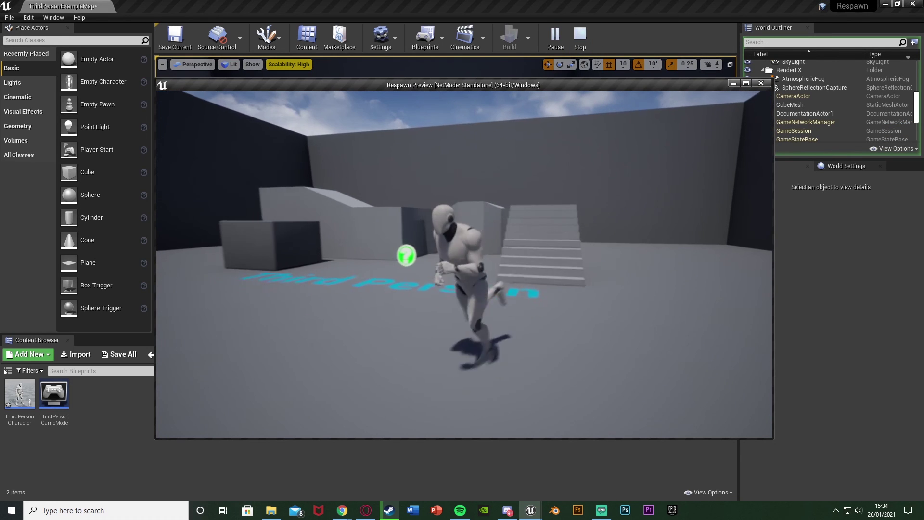
pyautogui.press('space')
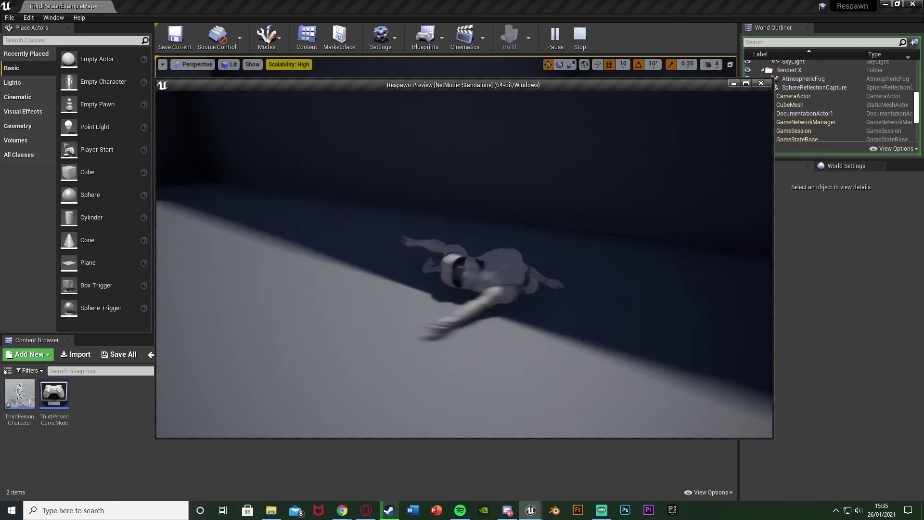
pyautogui.press('Escape')
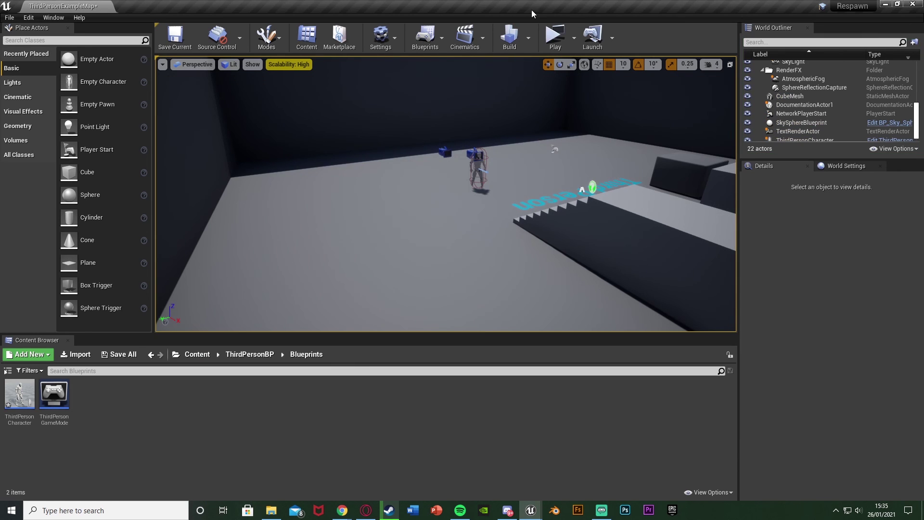
pyautogui.click(552, 38)
pyautogui.press('w')
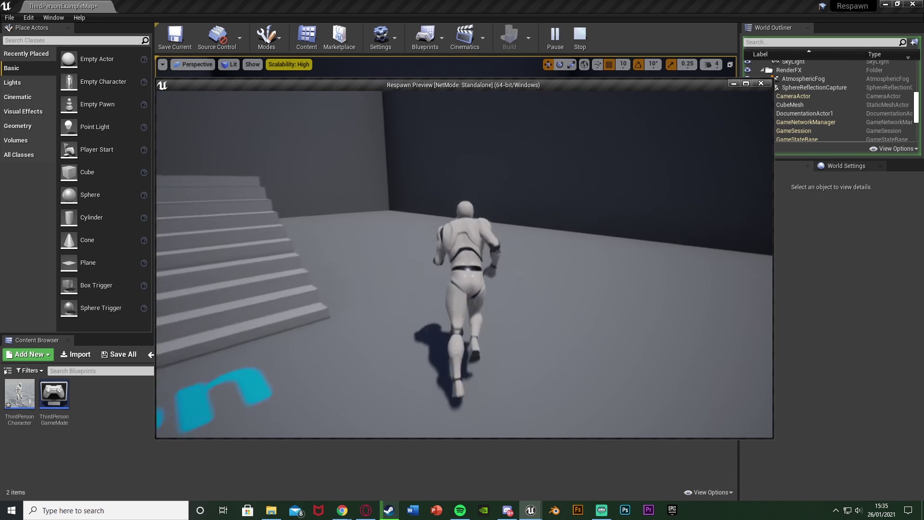
pyautogui.press('k')
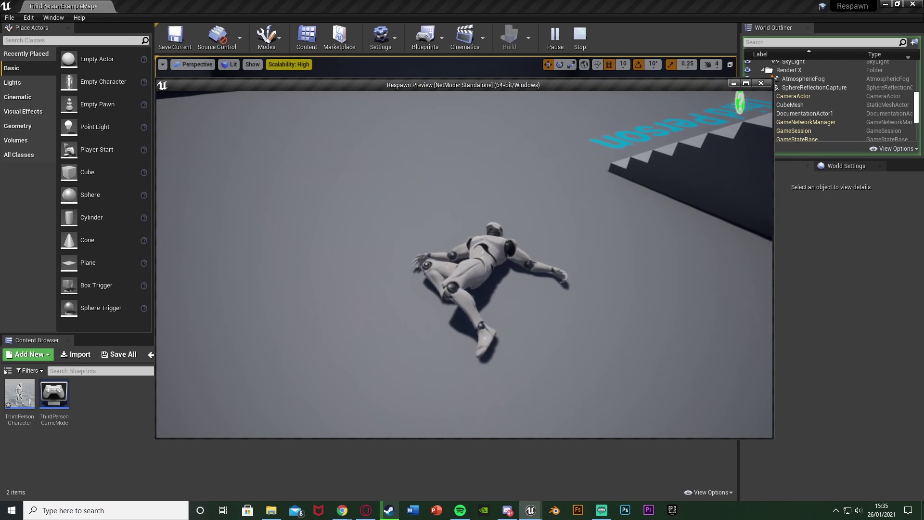
pyautogui.press('Escape')
# Playtest a ragdoll triggered while the character jumps on the stairs.
pyautogui.click(552, 37)
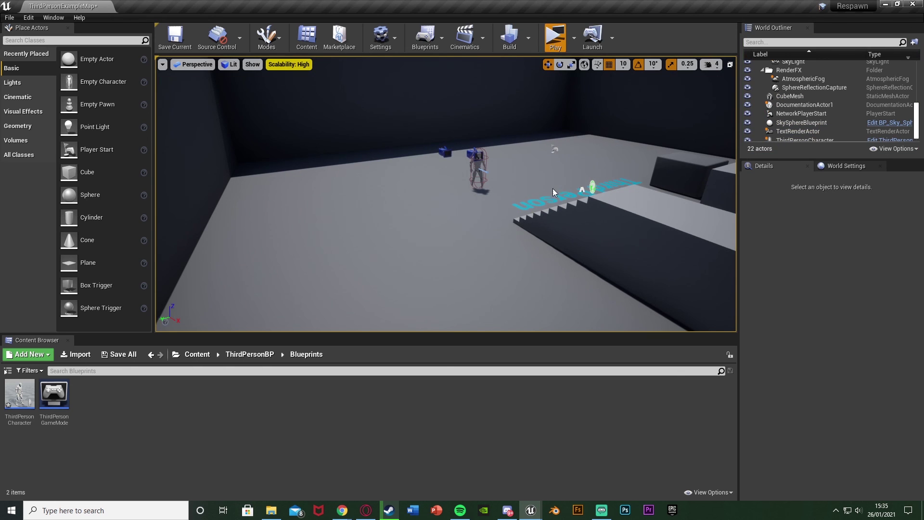
pyautogui.press('w')
pyautogui.press('space')
pyautogui.press('k')
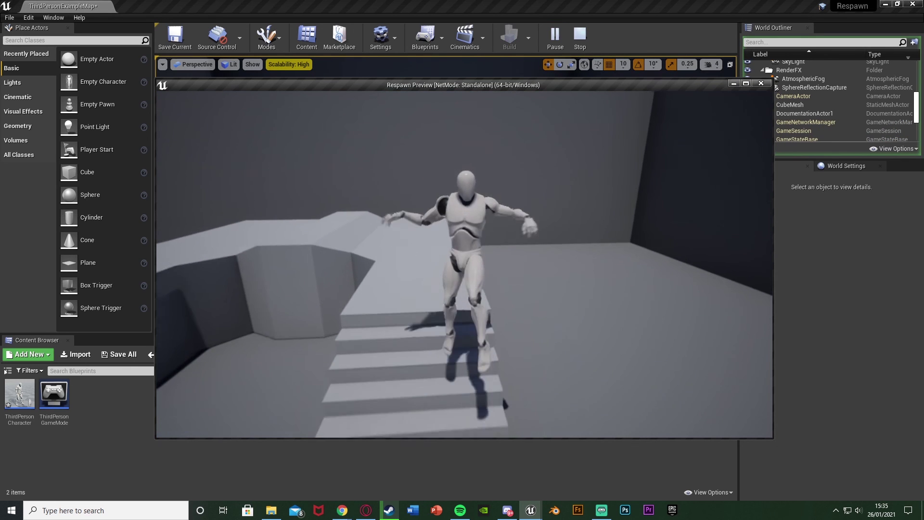